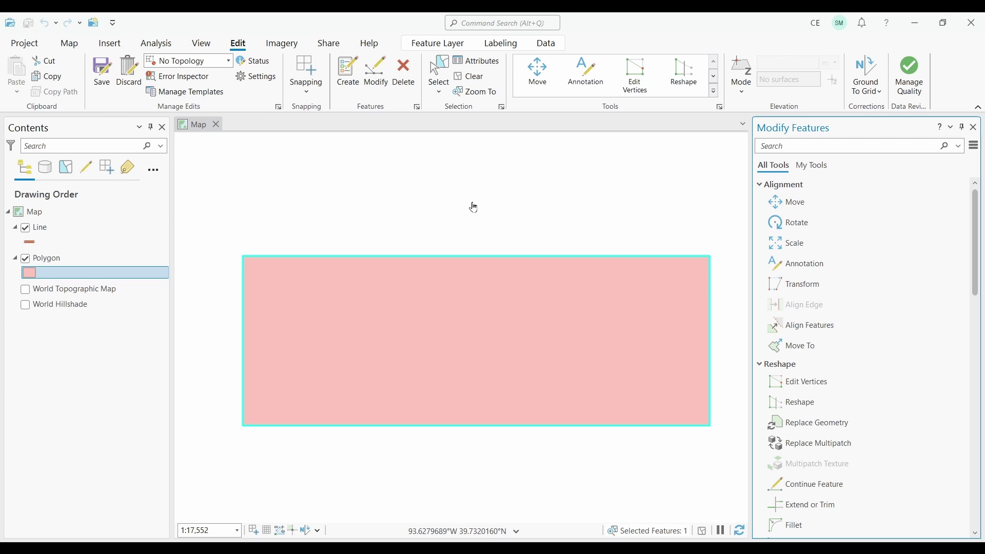
Split the pink rectangle with a vertical cut line drawn across its middle.
scroll(867, 251, "down", 3)
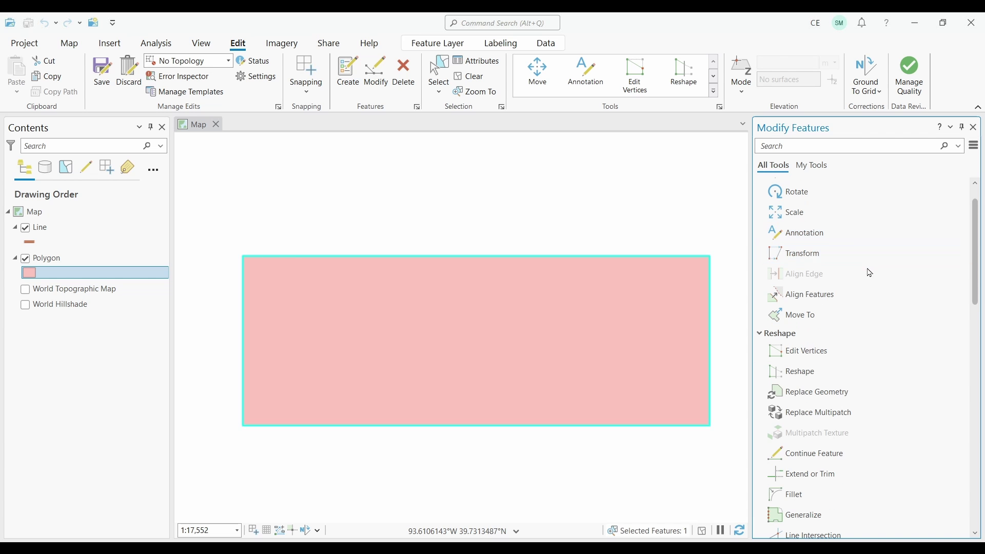
scroll(867, 282, "down", 3)
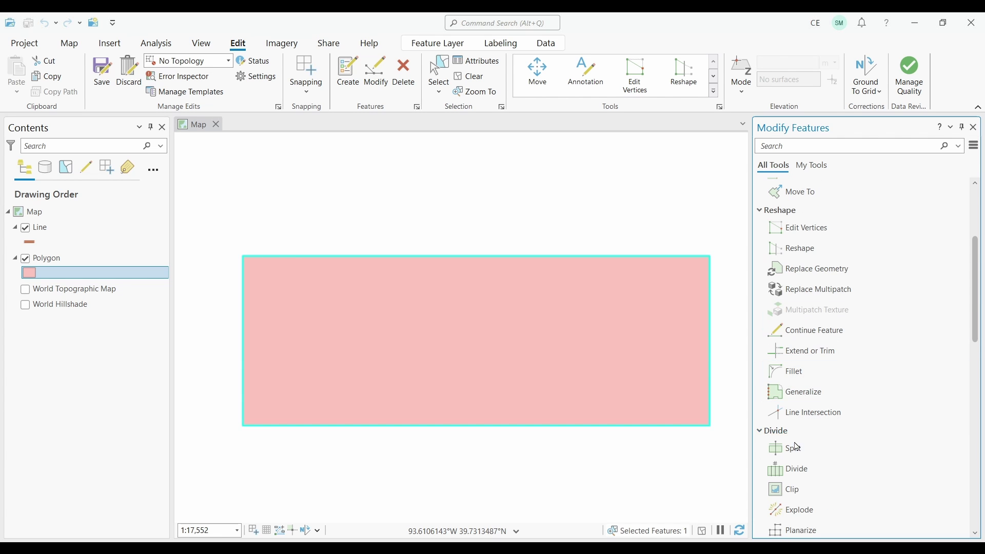
left_click(797, 448)
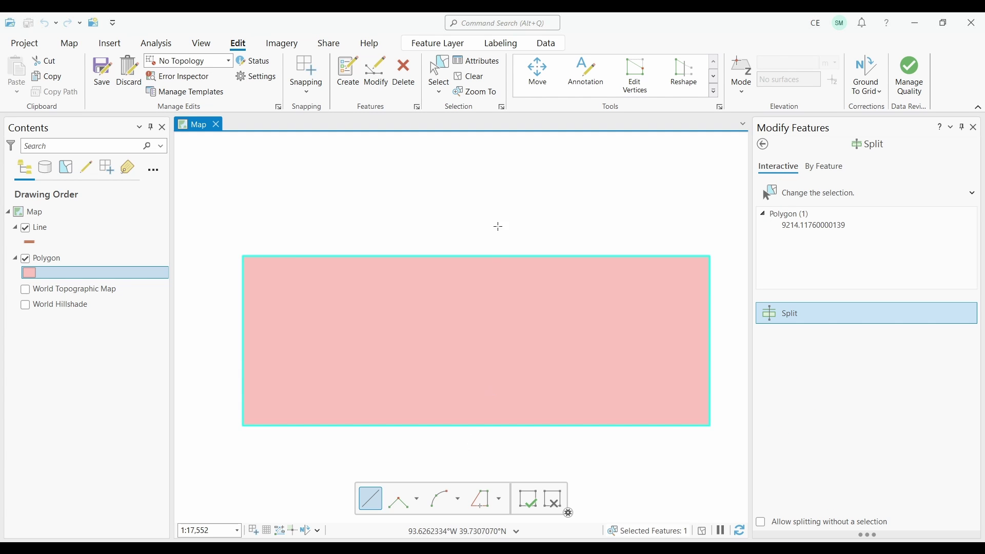
left_click(478, 233)
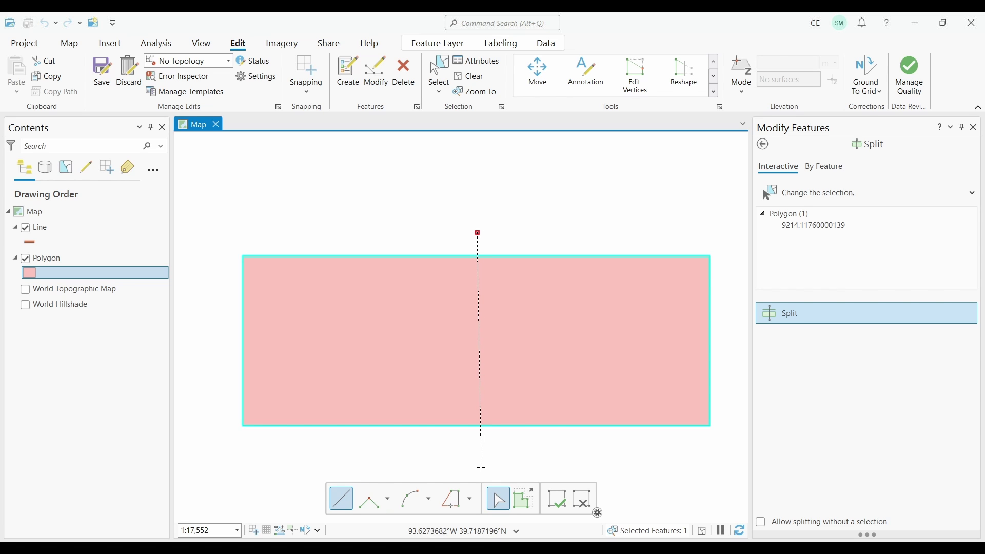
double_click(479, 469)
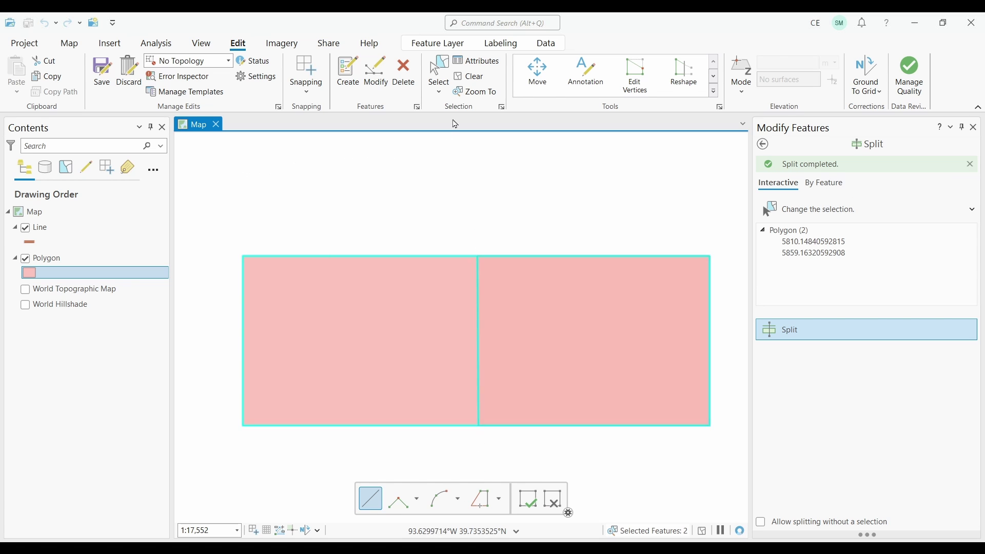
Clear the selection and select the left and right halves to confirm they are separate polygons.
left_click(467, 76)
left_click(451, 79)
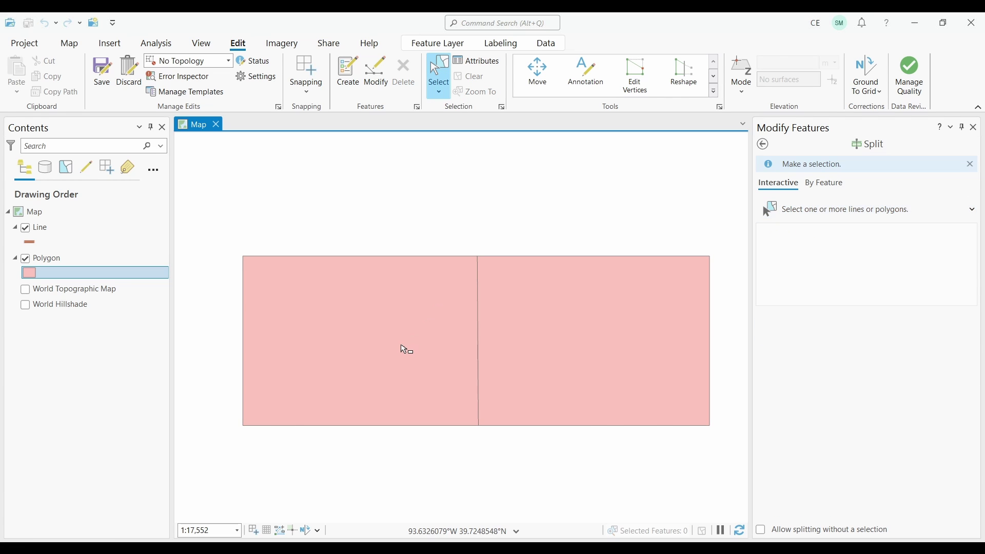
left_click(402, 348)
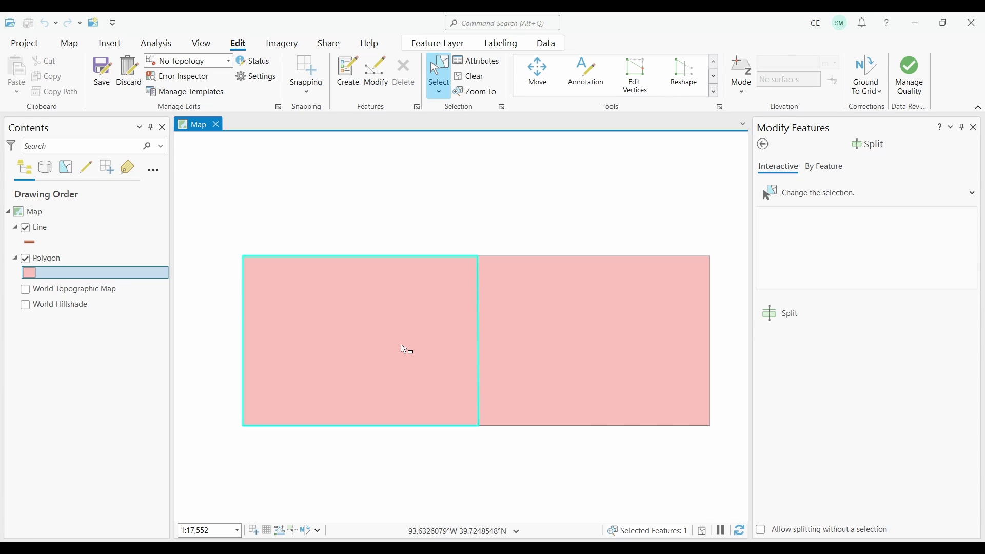
left_click(590, 343)
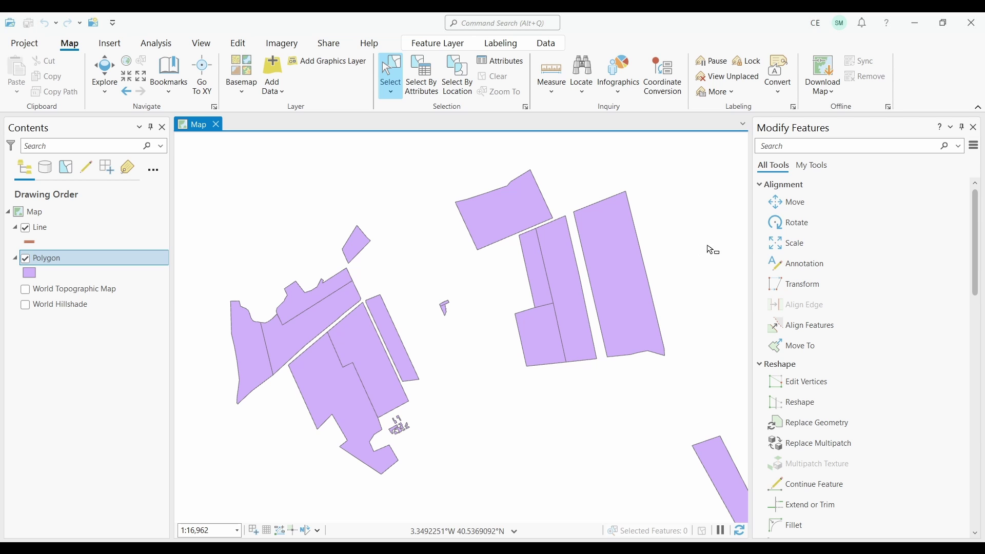
Merge the three adjoining parcels in the right cluster into one polygon.
scroll(843, 293, "down", 3)
scroll(848, 327, "down", 9)
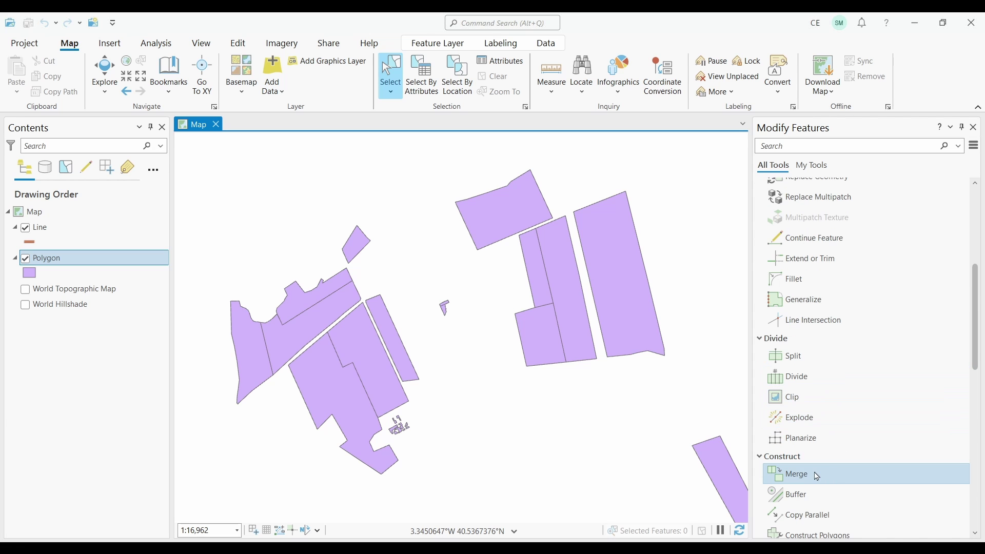
left_click(799, 473)
left_click_drag(545, 299, 568, 319)
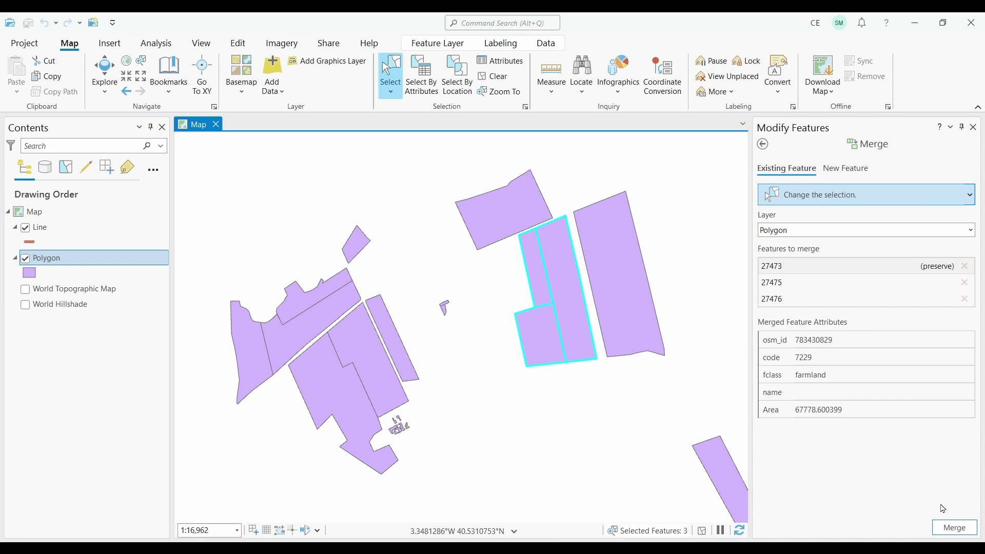
left_click(953, 528)
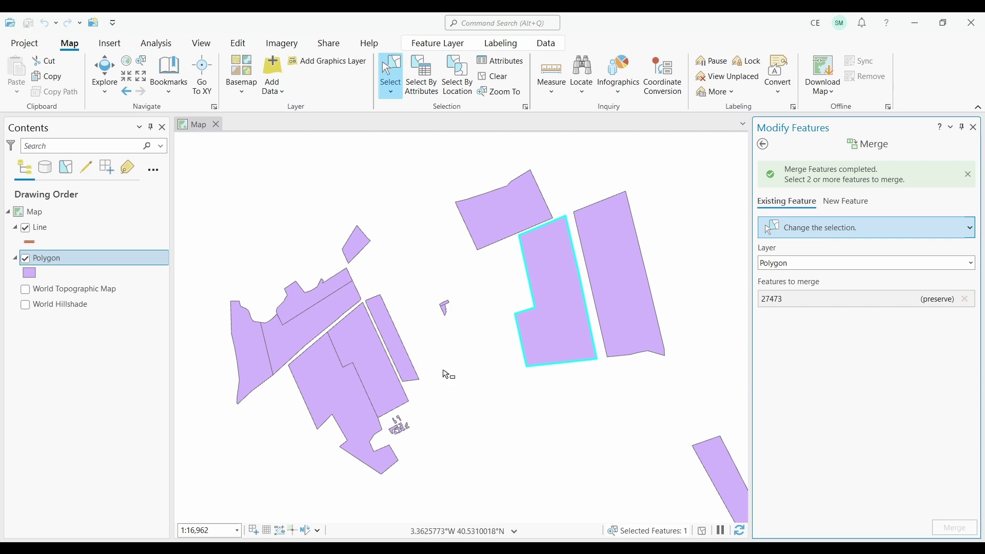
Merge the two adjoining left-cluster parcels, then the upper-left group, into single polygons.
left_click(340, 360)
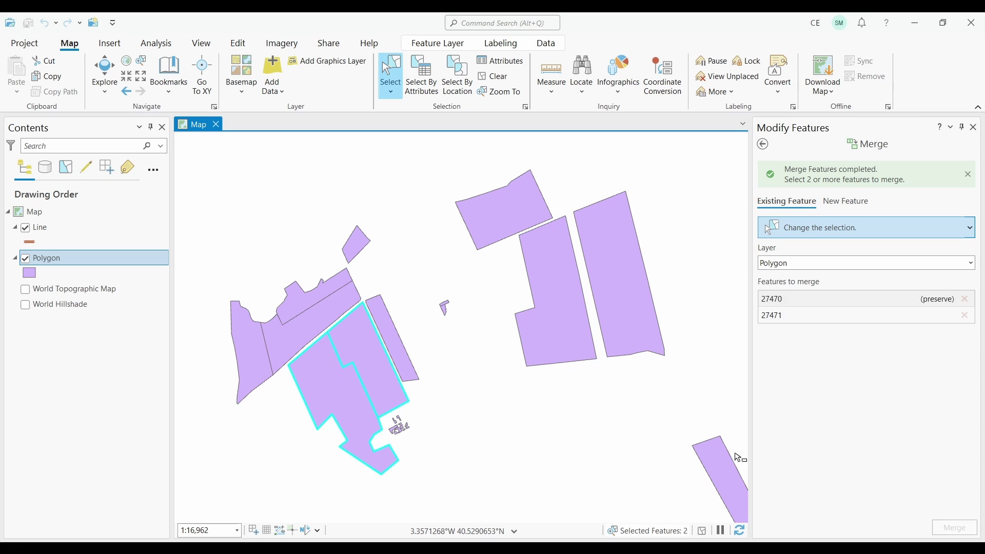
left_click(955, 528)
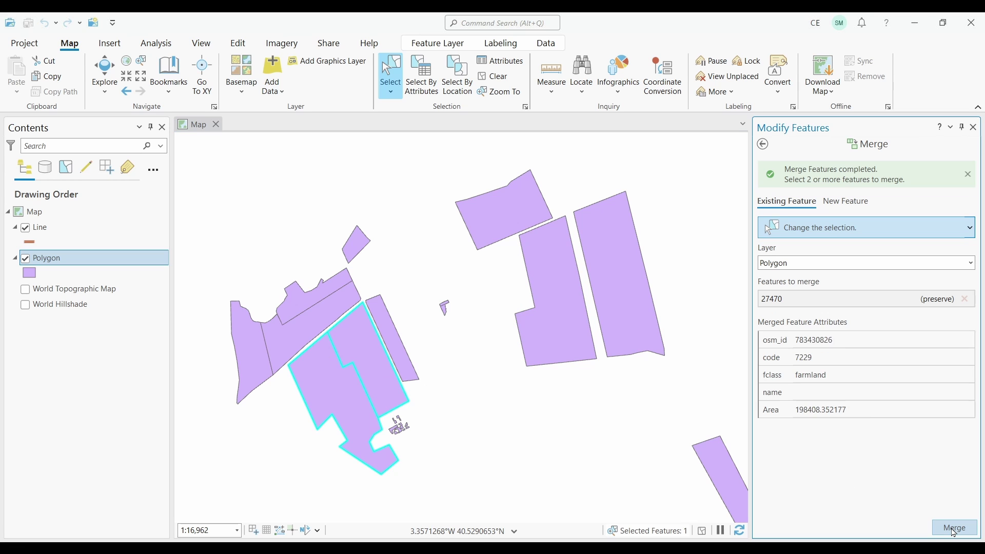
left_click_drag(258, 310, 288, 340)
left_click(956, 528)
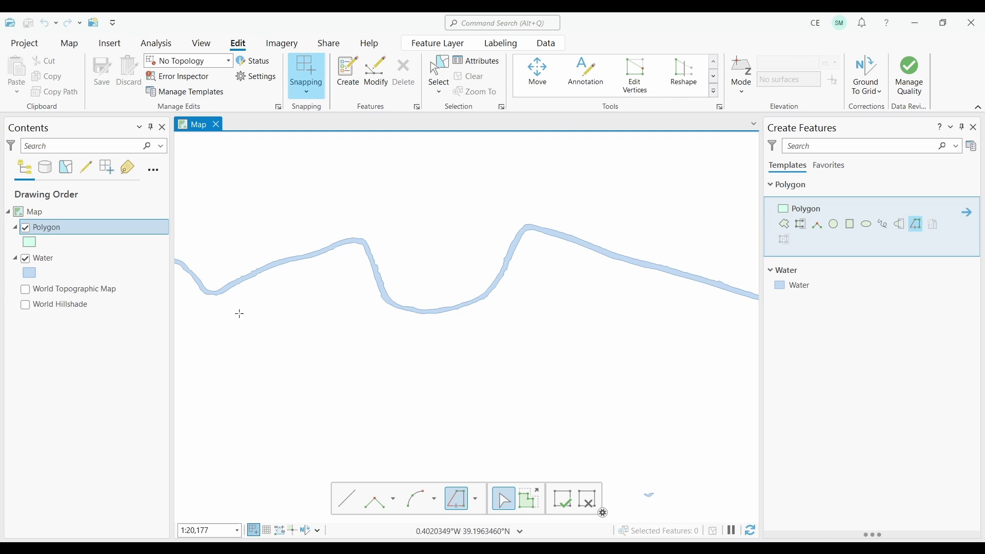
Trace the river bank for the polygon's top edge, then add two lower corners to close it.
left_click(238, 284)
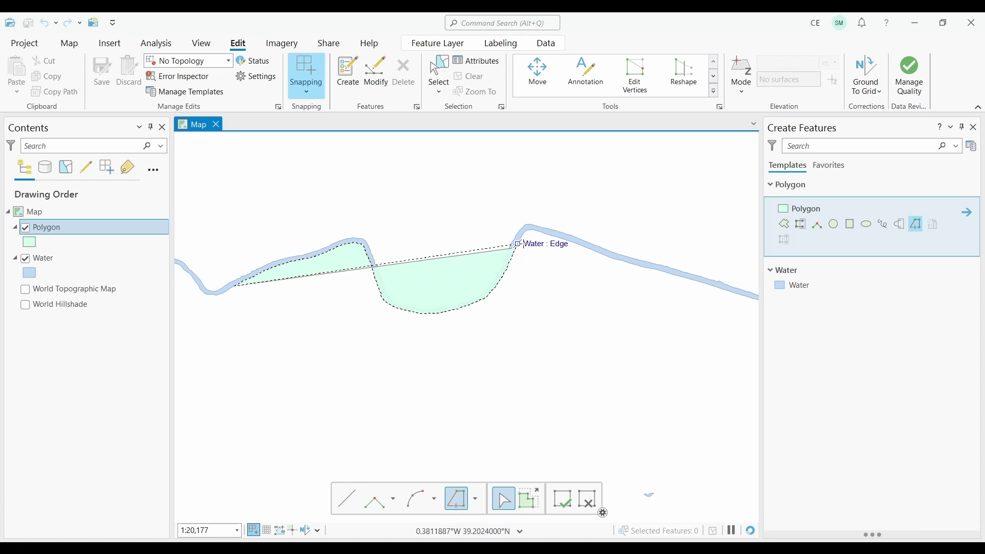
left_click(654, 277)
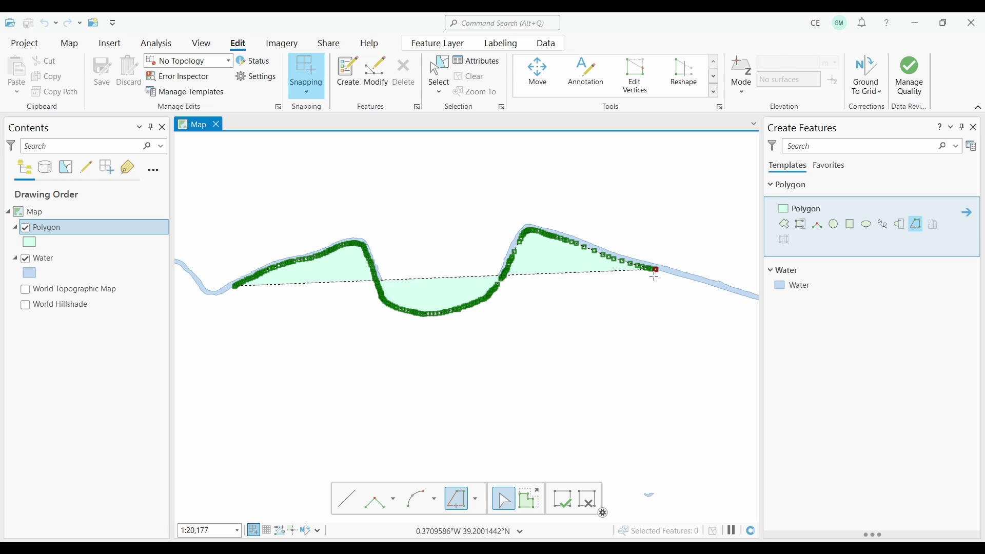
left_click(785, 226)
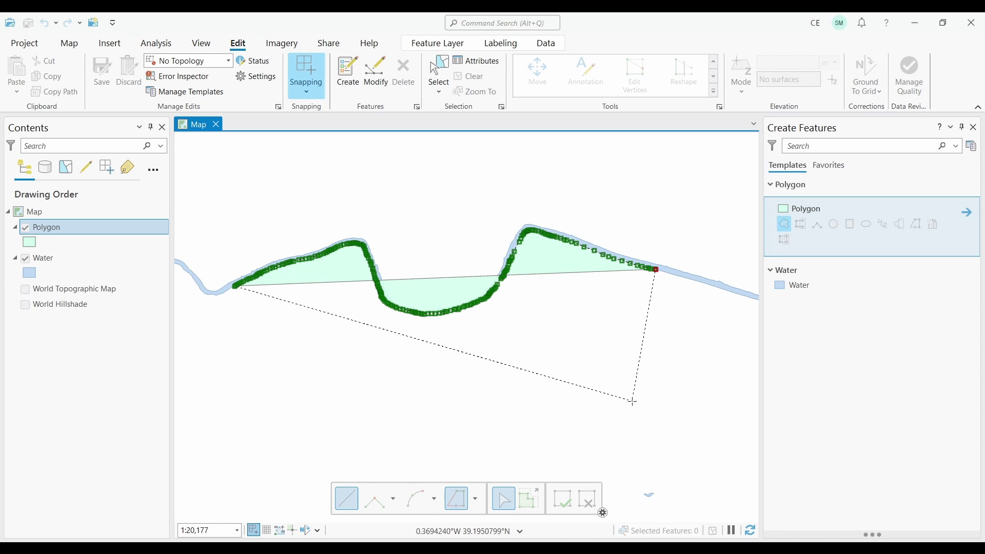
left_click(661, 434)
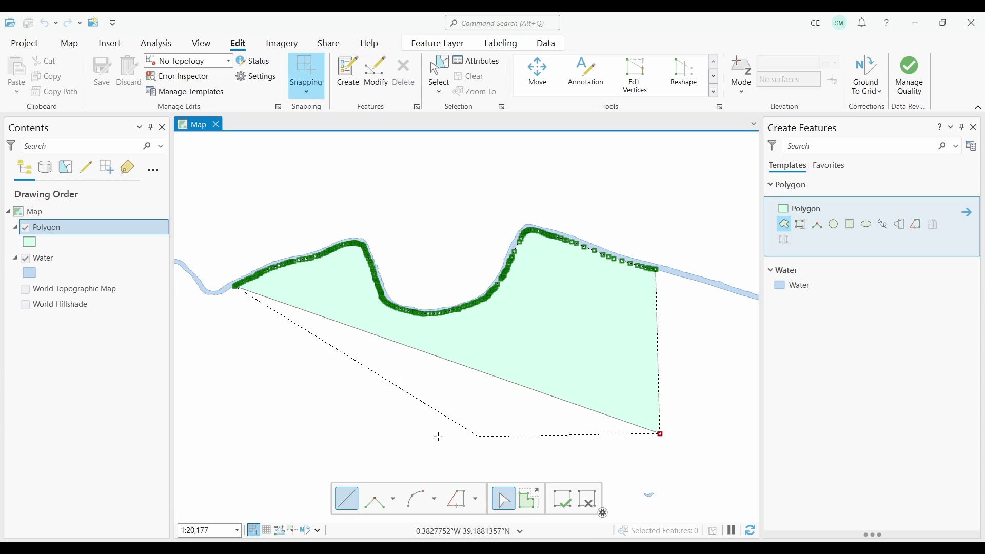
double_click(235, 434)
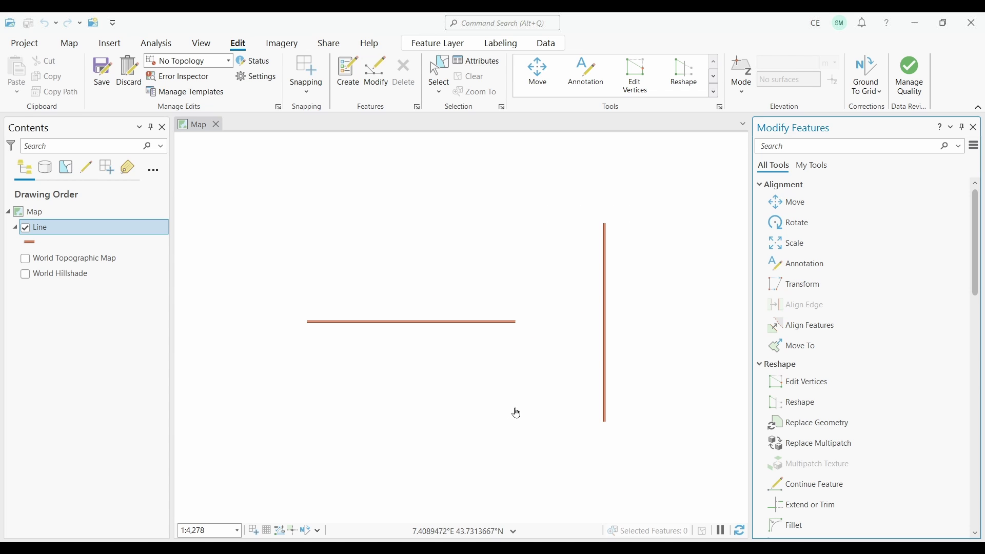
Use Extend/Trim to lengthen the horizontal line until it meets the vertical line.
scroll(841, 280, "down", 3)
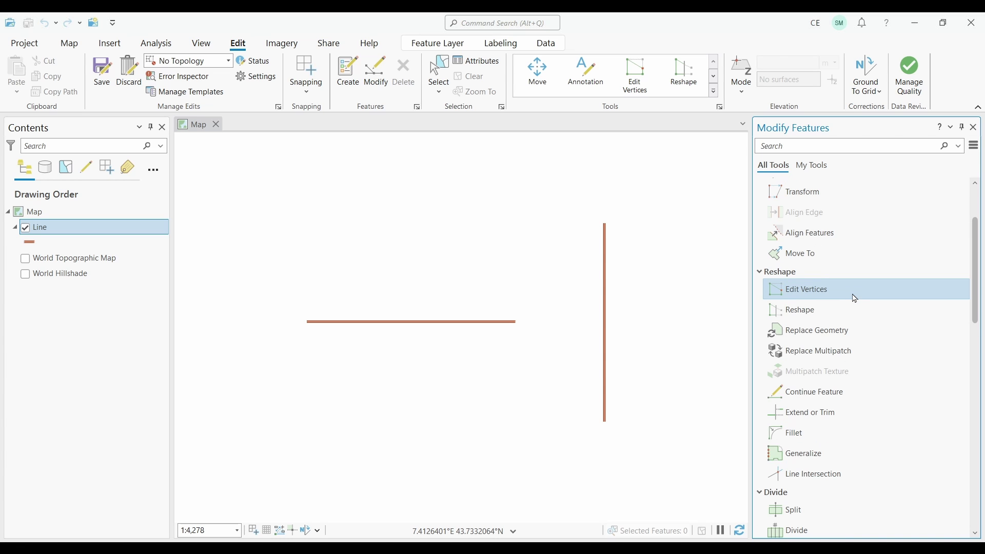
left_click(831, 420)
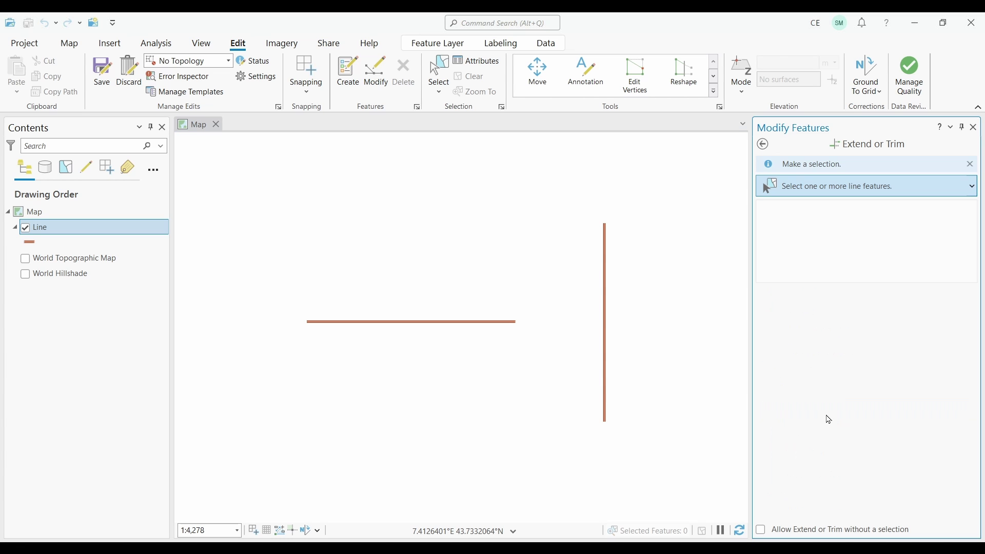
left_click(490, 324)
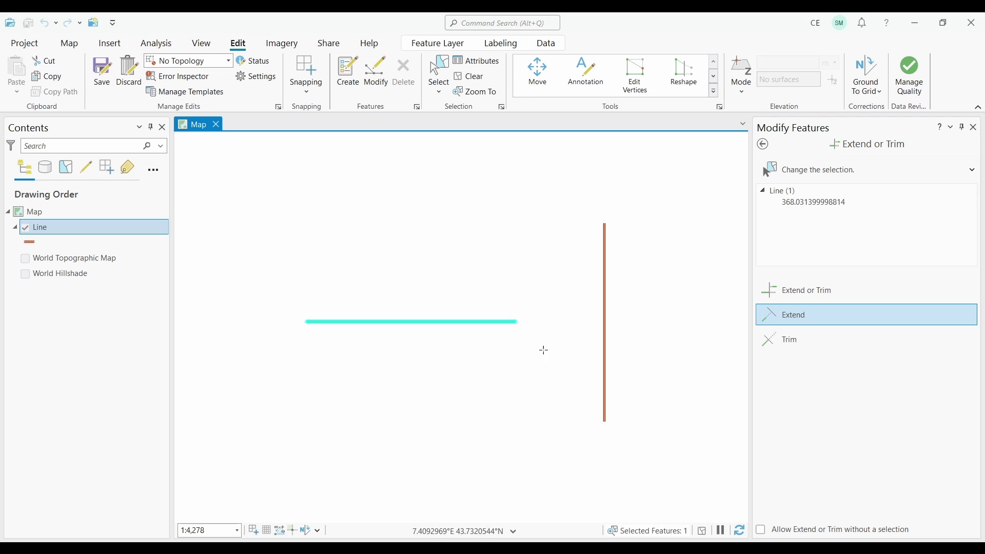
left_click(605, 322)
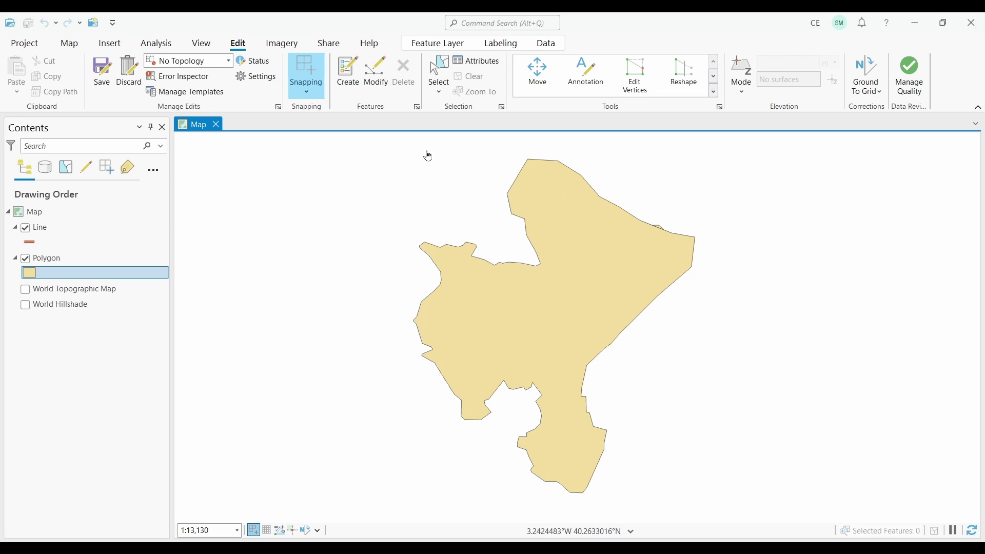
Draw an autocomplete polygon that closes against the existing polygon's edge.
left_click(349, 77)
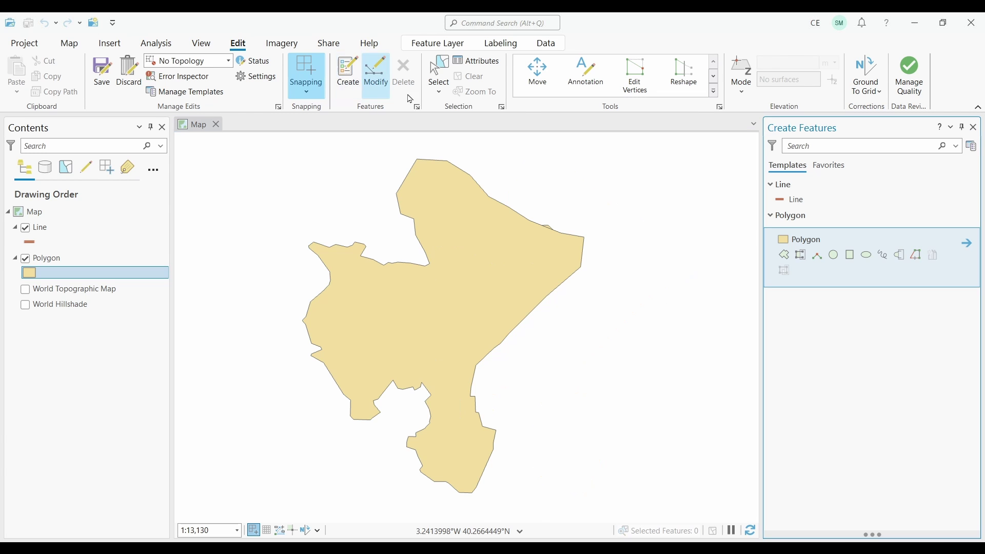
left_click(801, 256)
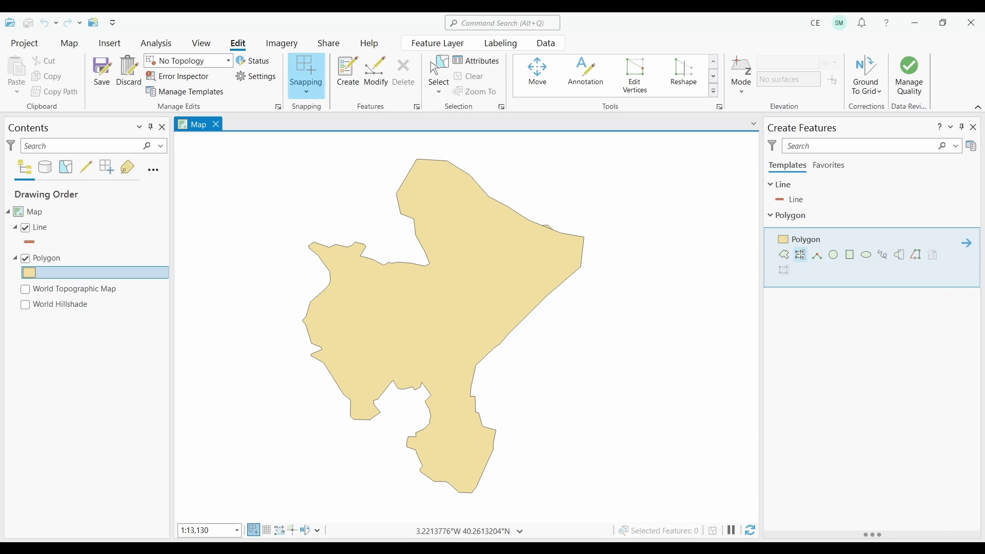
scroll(587, 350, "down", 1)
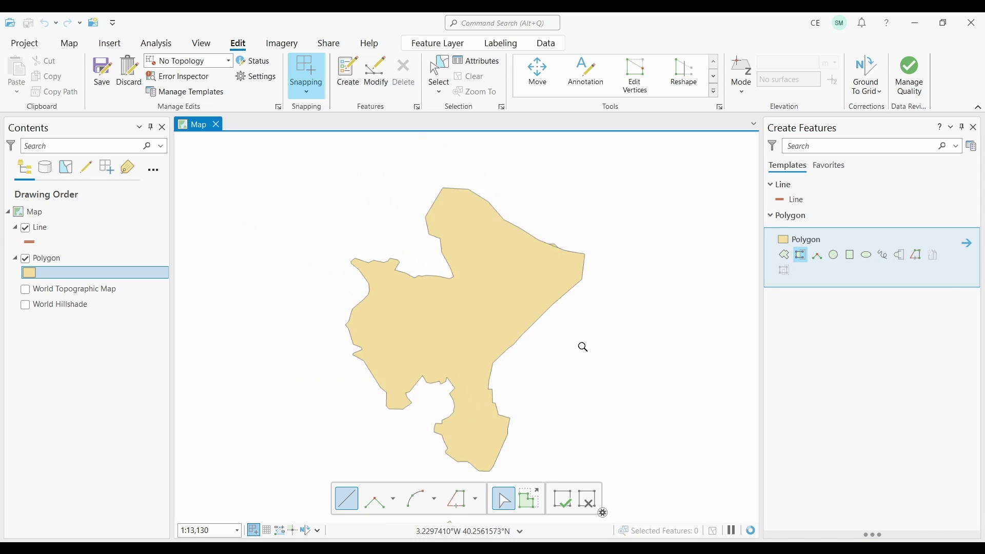
left_click(491, 470)
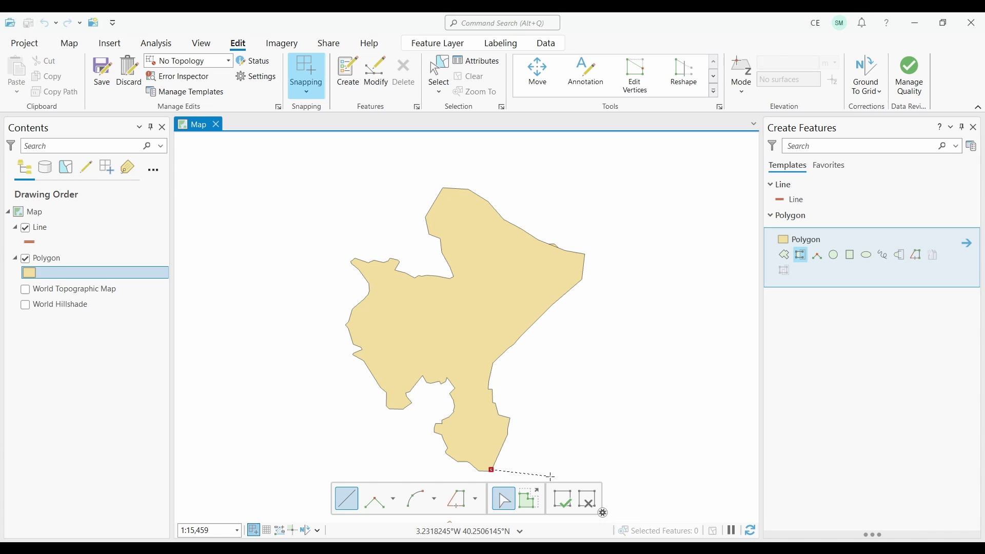
left_click(620, 260)
left_click(585, 254)
left_click(501, 298)
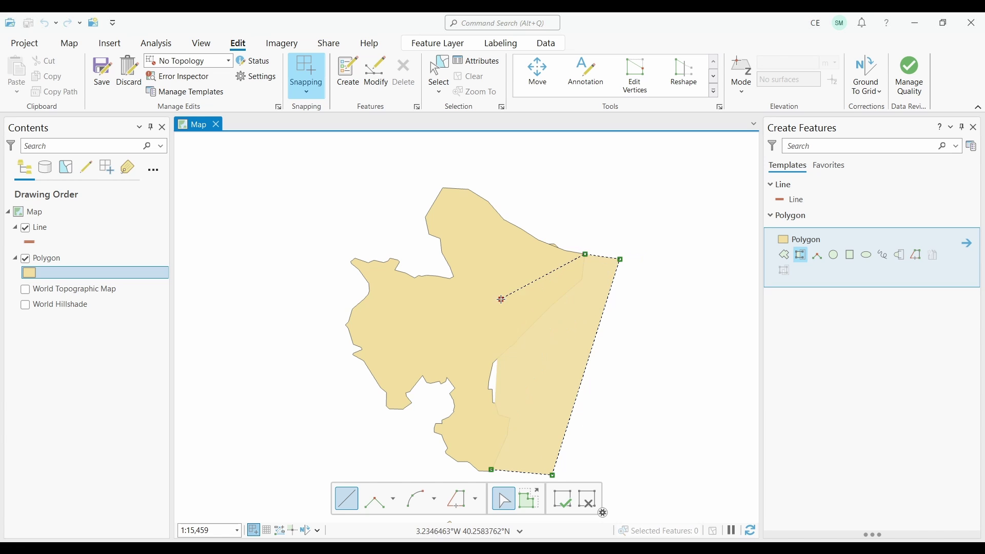
left_click(475, 353)
double_click(479, 426)
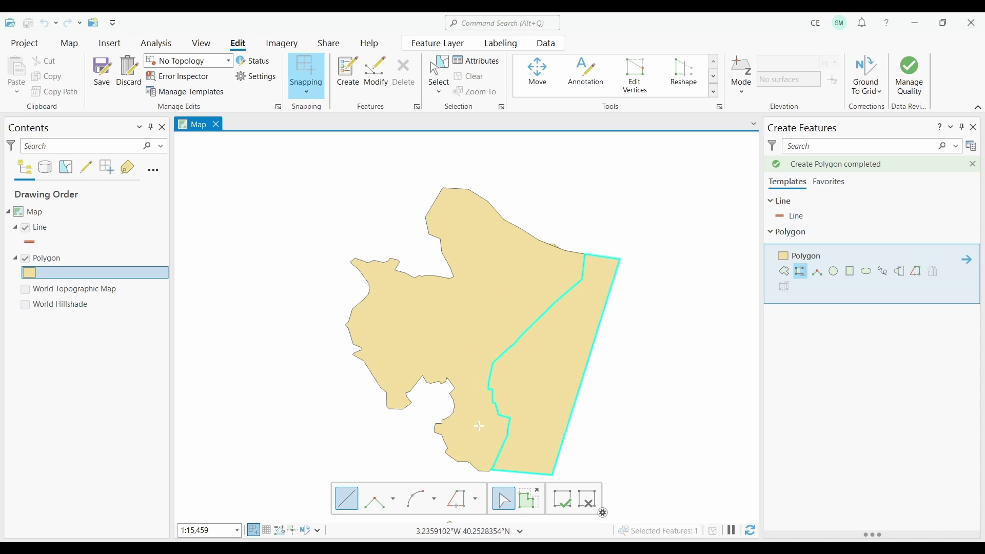
Sketch a polygon along the tan parcel's western edge, snapping to its vertices.
left_click(386, 408)
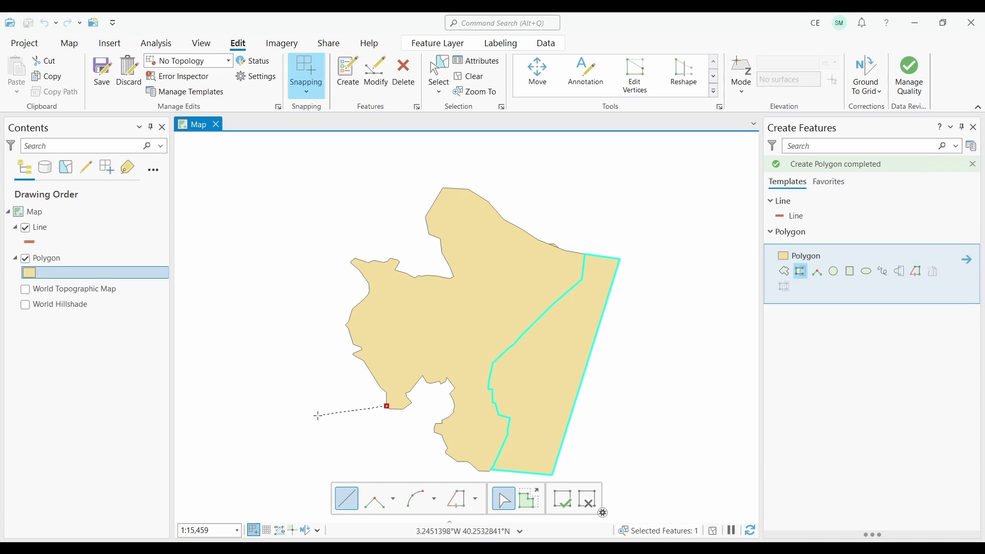
left_click(305, 252)
left_click(356, 259)
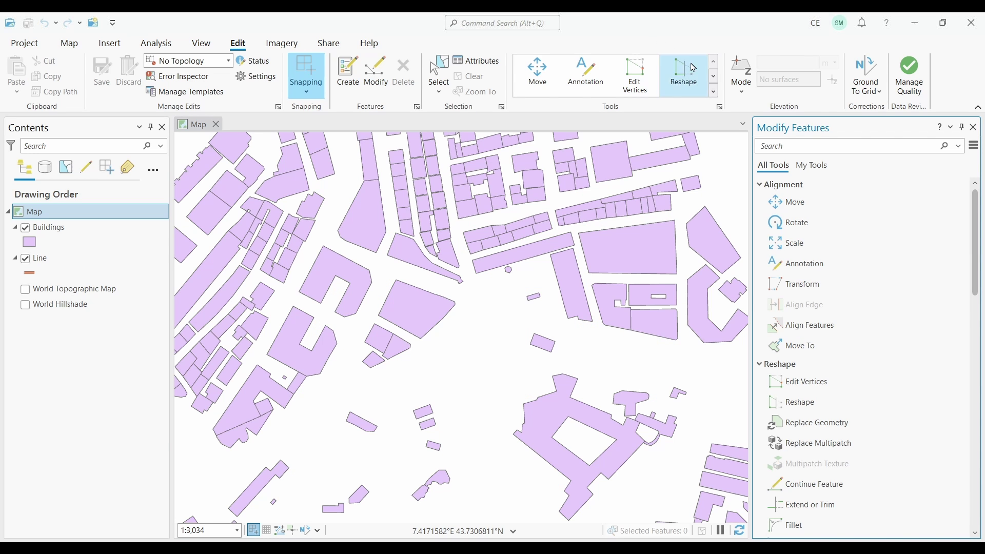
Reshape the U-shaped building with a short line sketched with snapping off, straightening its west edge.
left_click(713, 92)
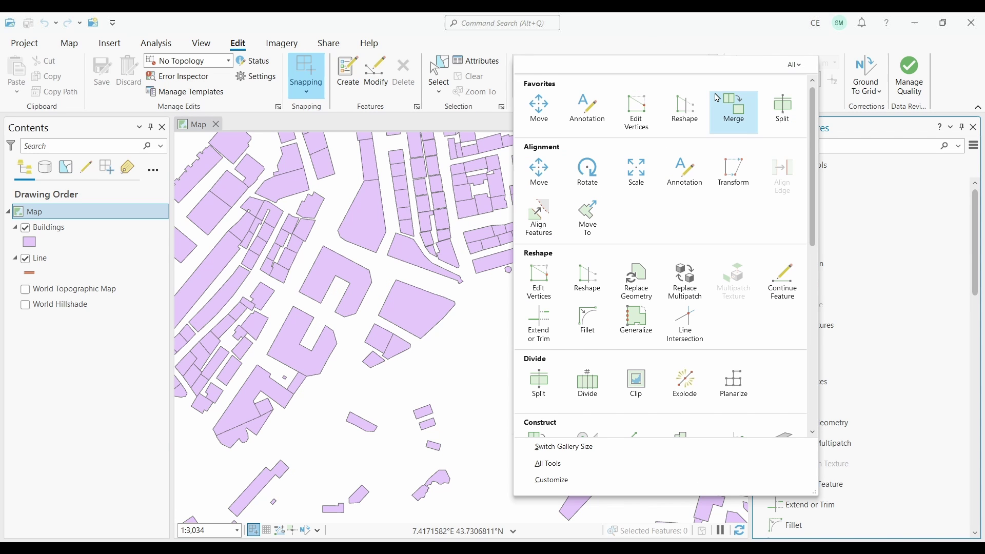
left_click(684, 116)
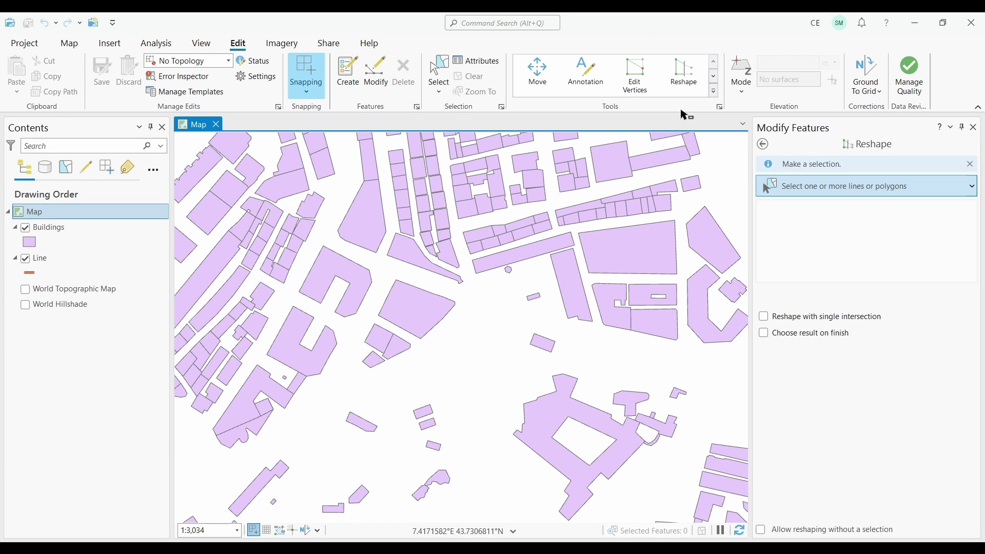
left_click(325, 272)
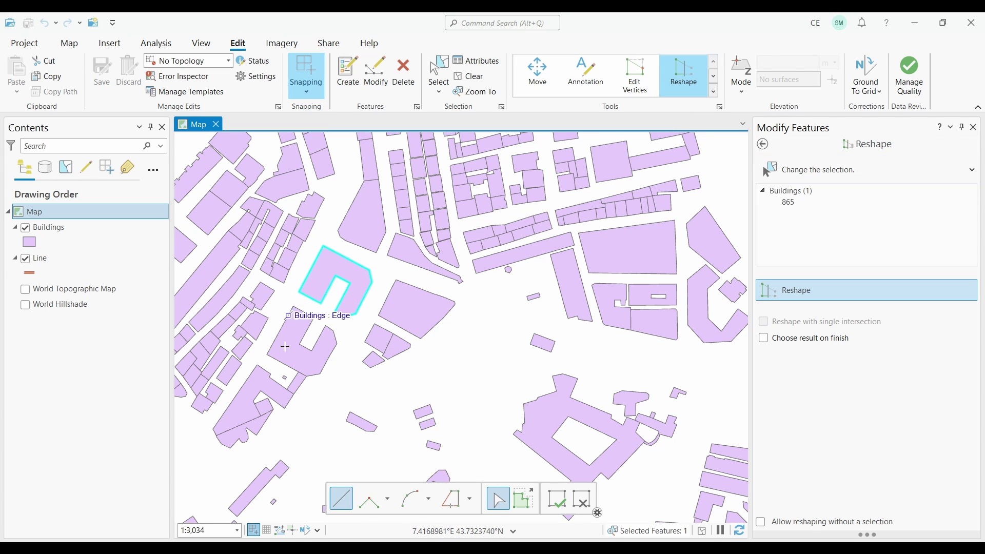
left_click(253, 532)
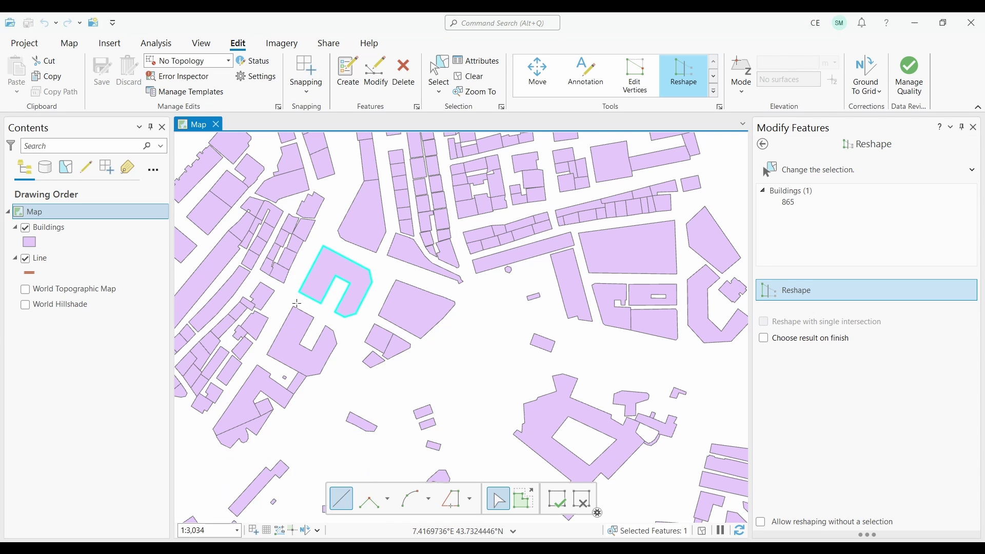
left_click(296, 302)
left_click(301, 297)
double_click(330, 241)
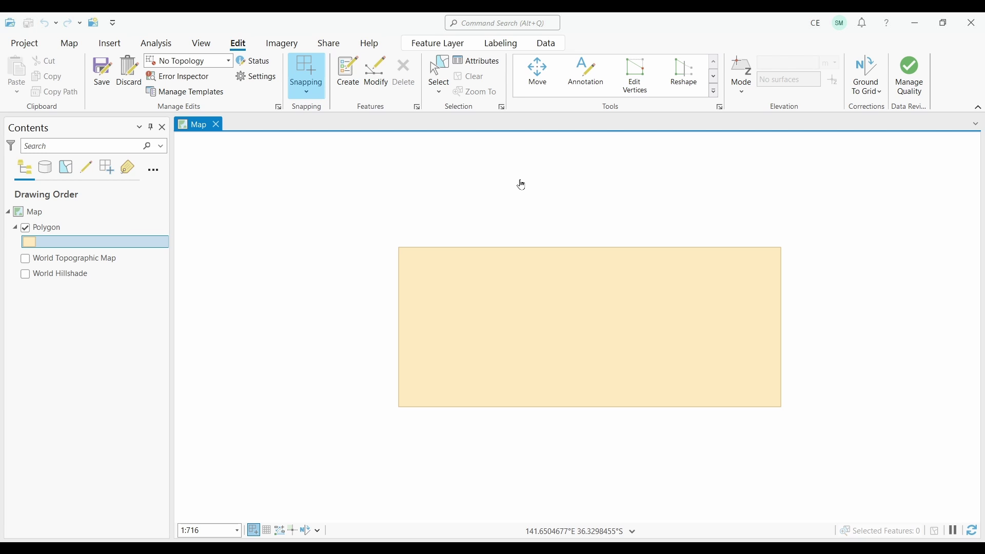
Divide the selected tan rectangle into 3 equal-area parts using a drawn direction line.
left_click(439, 74)
left_click_drag(516, 234, 539, 279)
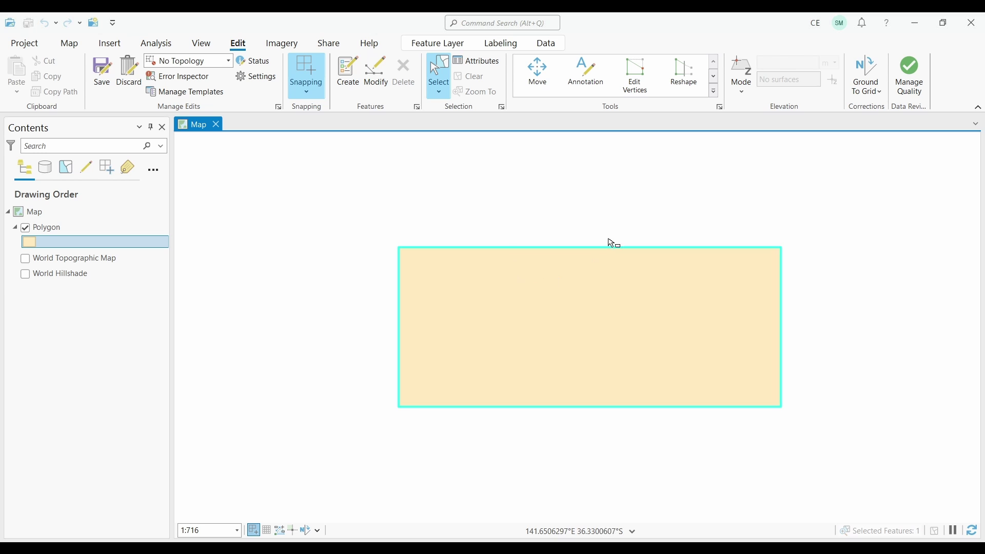
left_click(717, 95)
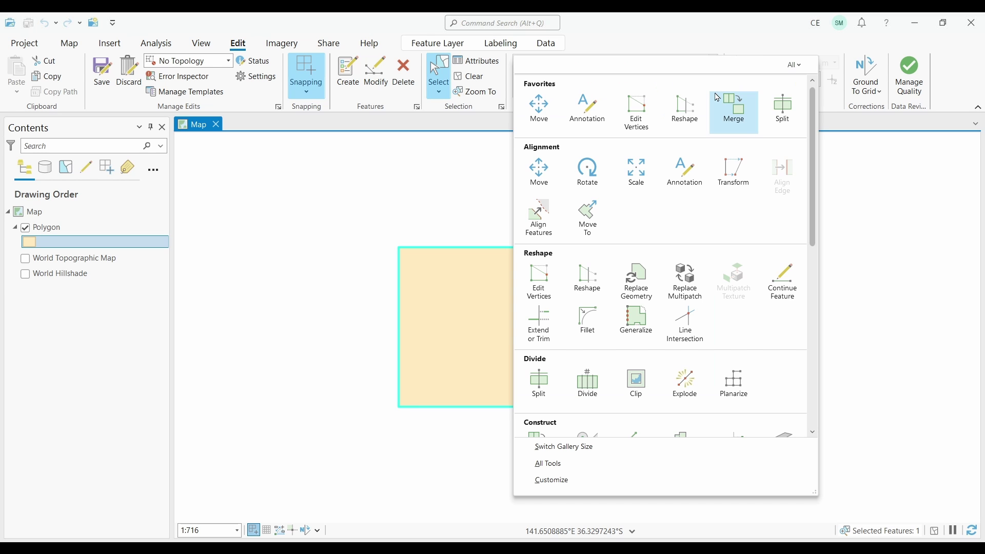
left_click(585, 385)
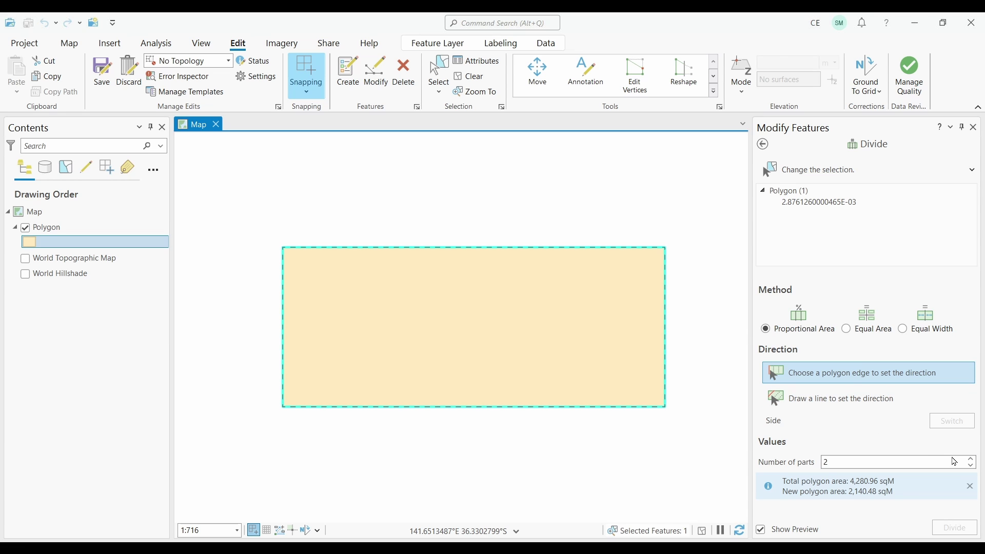
left_click(971, 461)
left_click(815, 399)
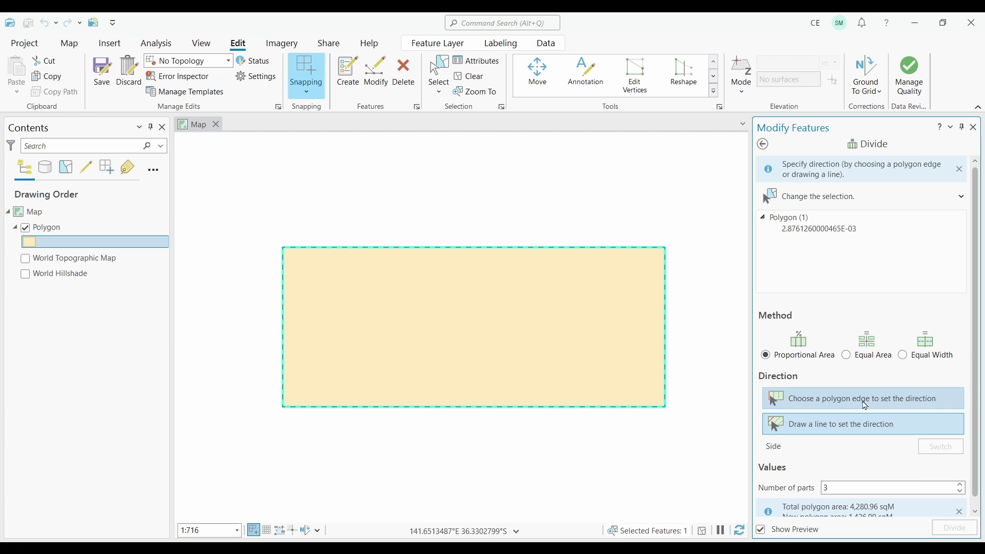
left_click(401, 209)
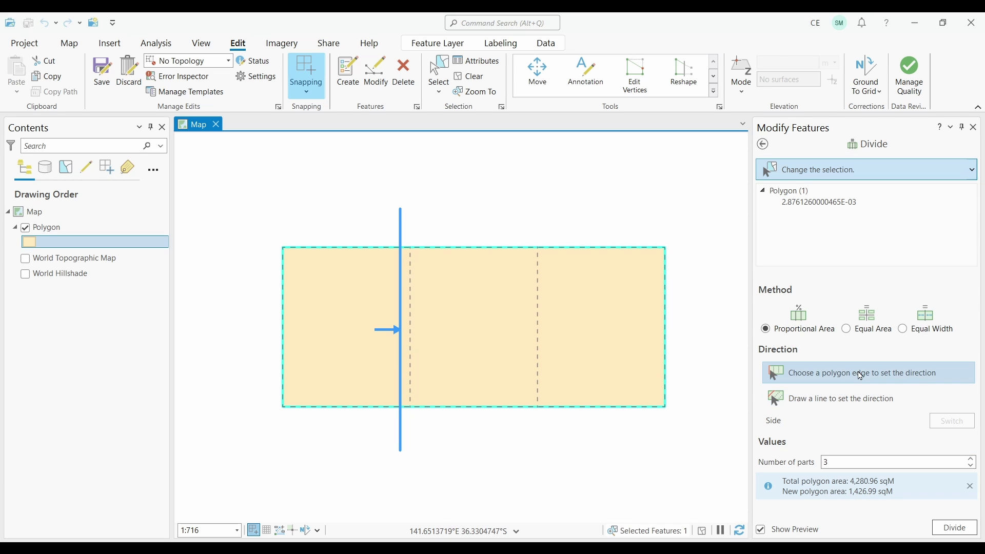
left_click(956, 529)
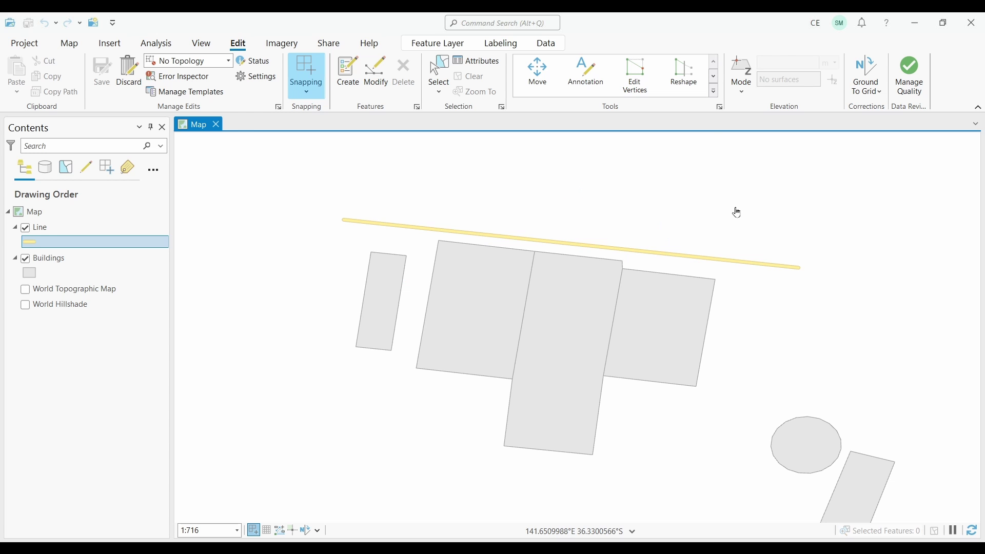
Set up Align Features with an 8 m tolerance and shapes outside the alignment area preserved.
left_click(715, 93)
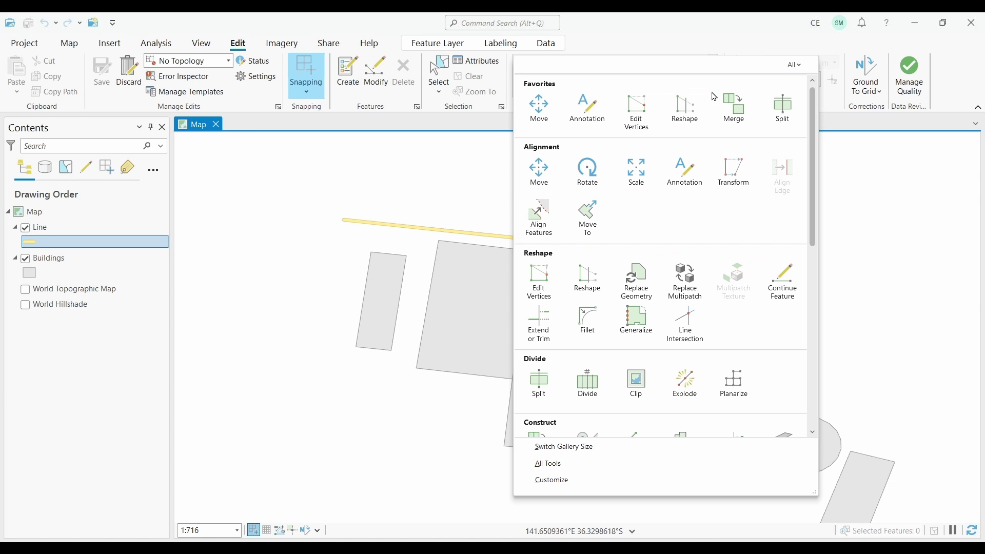
left_click(530, 216)
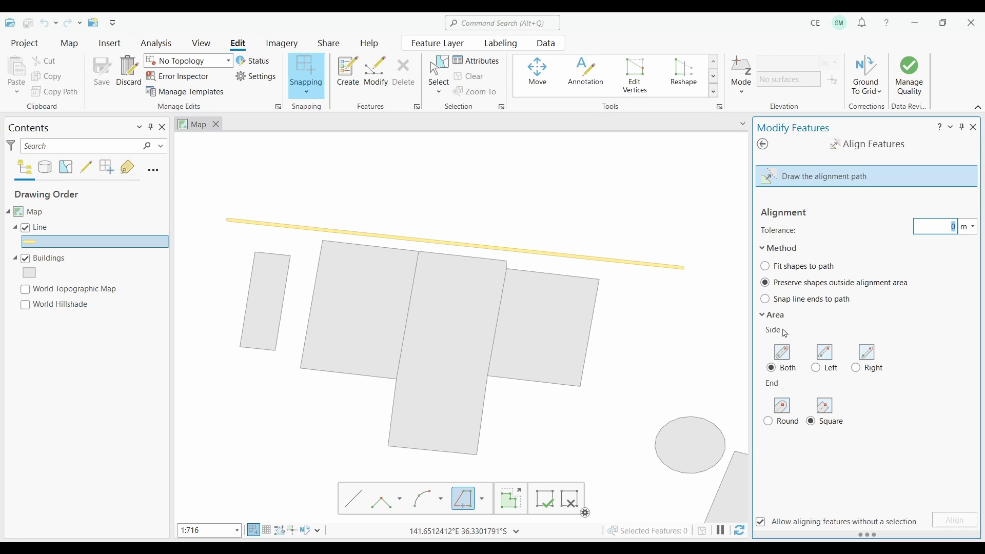
left_click(939, 229)
type("8")
key("Delete")
left_click(794, 289)
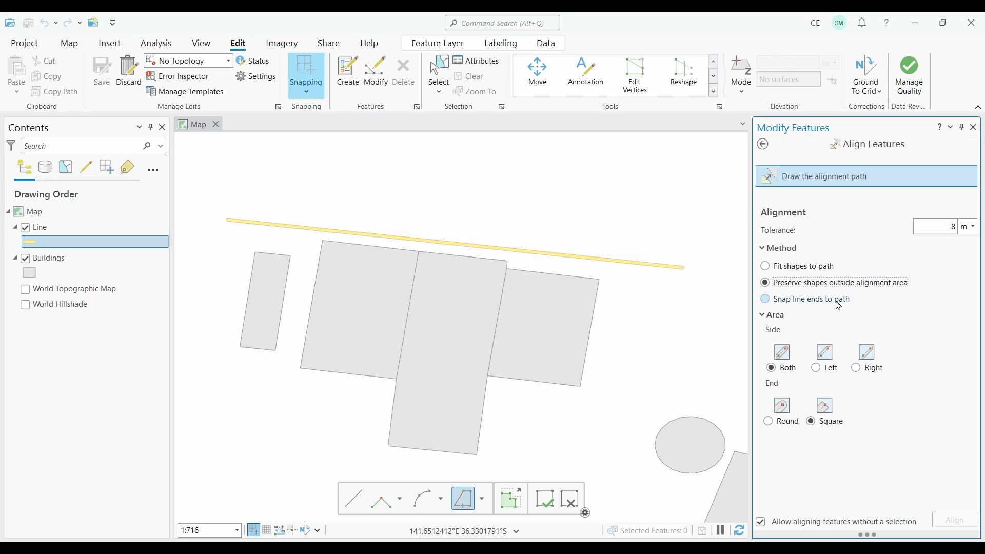
Draw the alignment path along the yellow line and align the buildings' top edges to it.
left_click(817, 183)
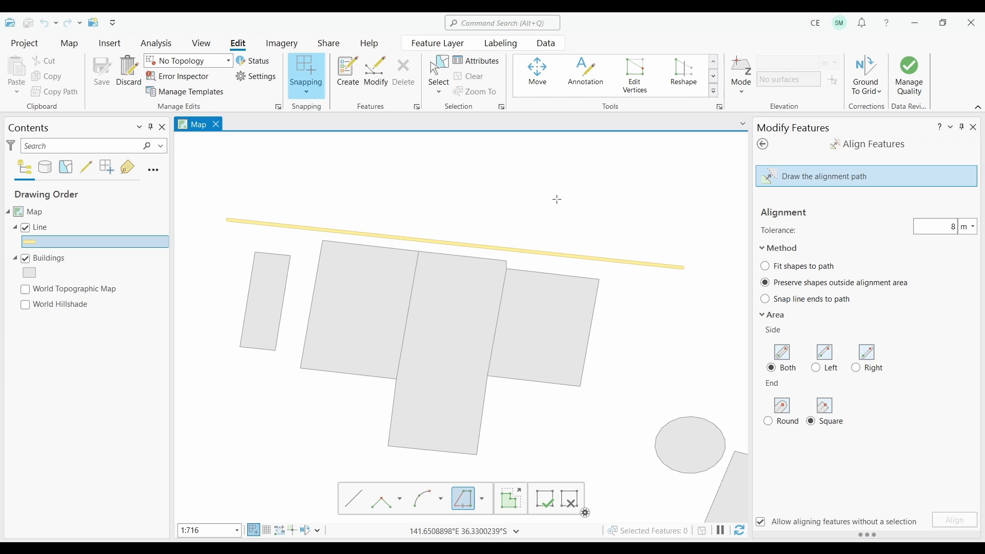
left_click(308, 228)
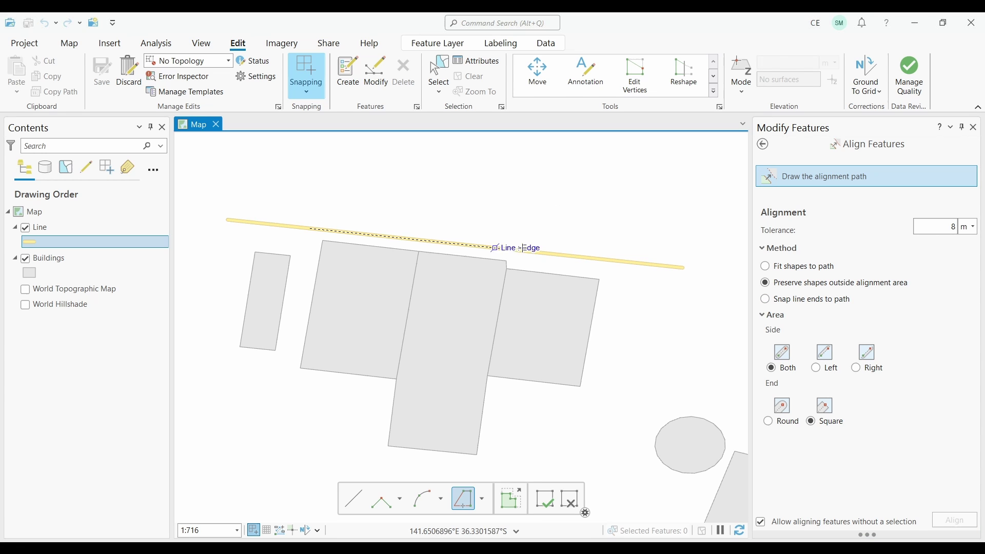
double_click(625, 262)
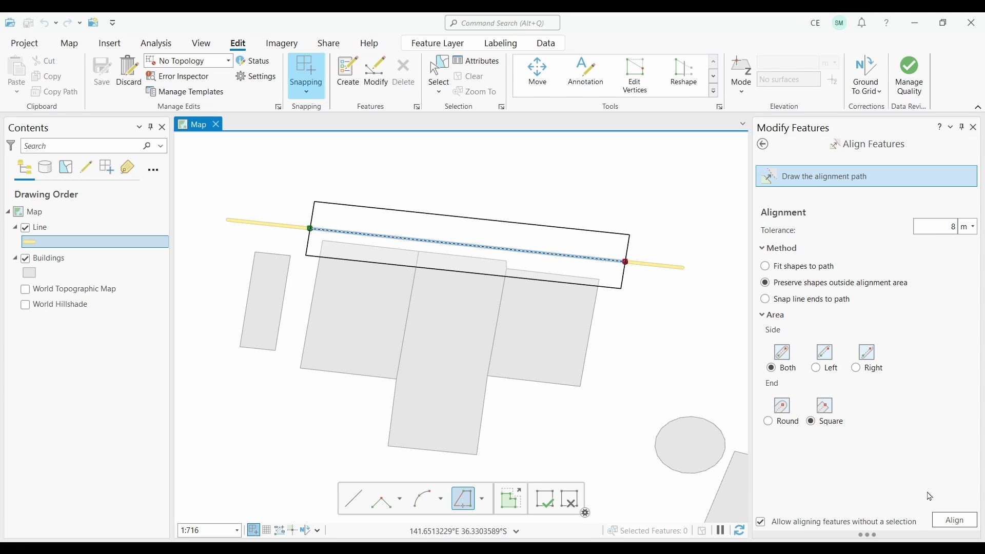
left_click(951, 522)
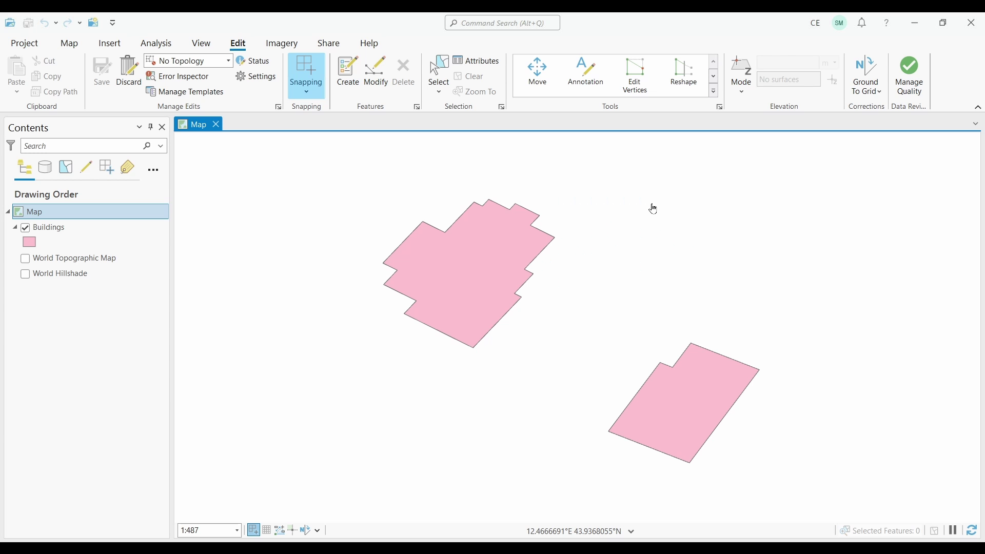
Drag the upper pink building's right, lower-left and top vertices outward and finish with F2.
left_click(641, 75)
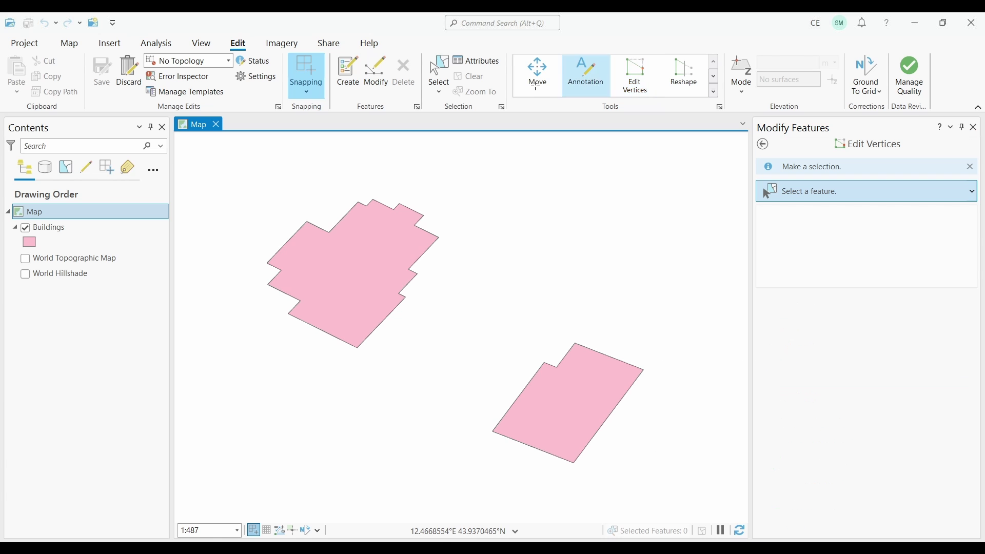
left_click(420, 217)
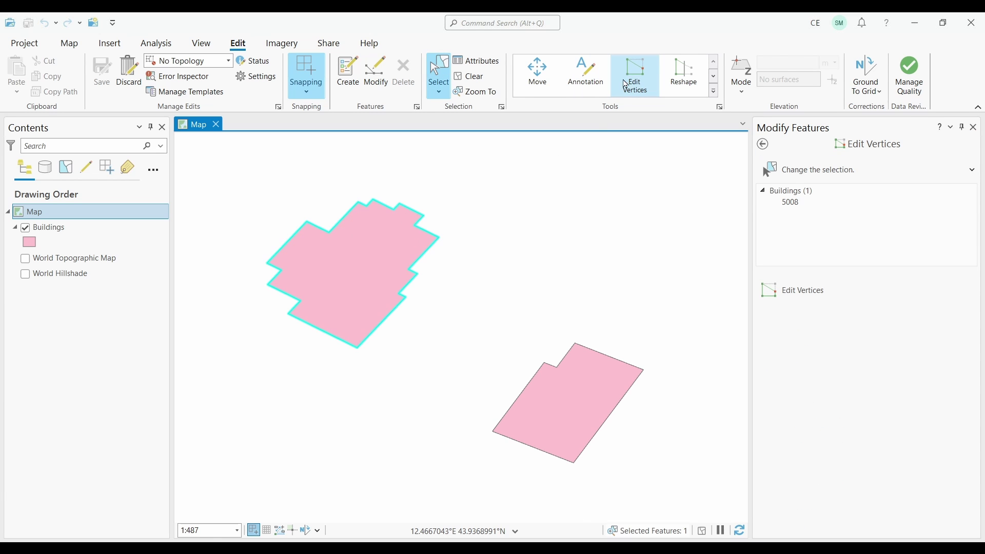
left_click(634, 78)
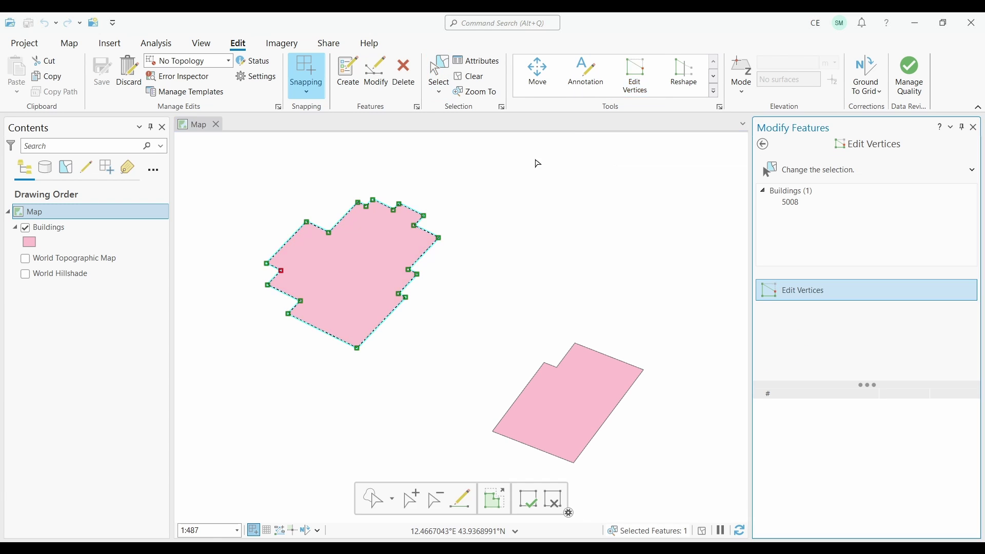
left_click_drag(436, 224, 447, 227)
left_click_drag(300, 301, 261, 297)
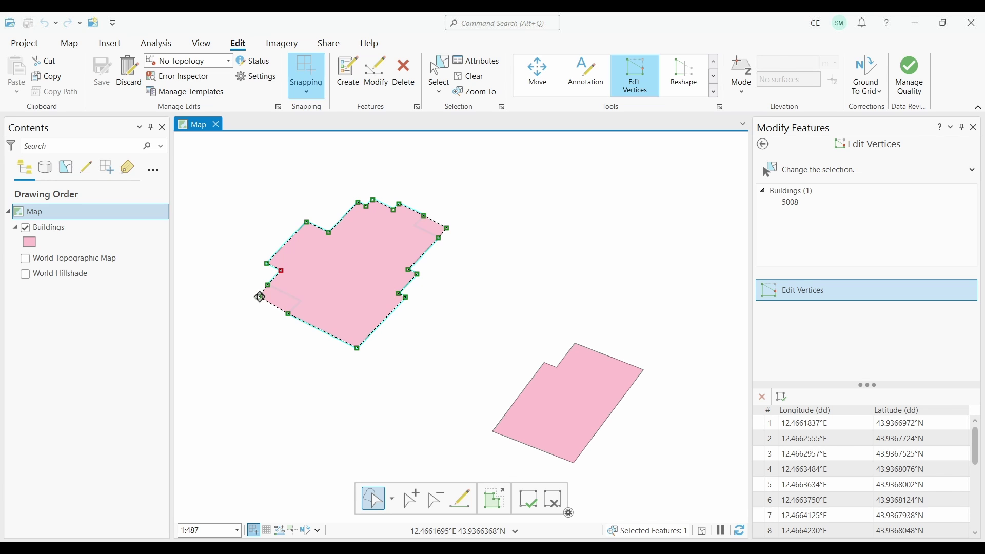
left_click_drag(260, 297, 258, 297)
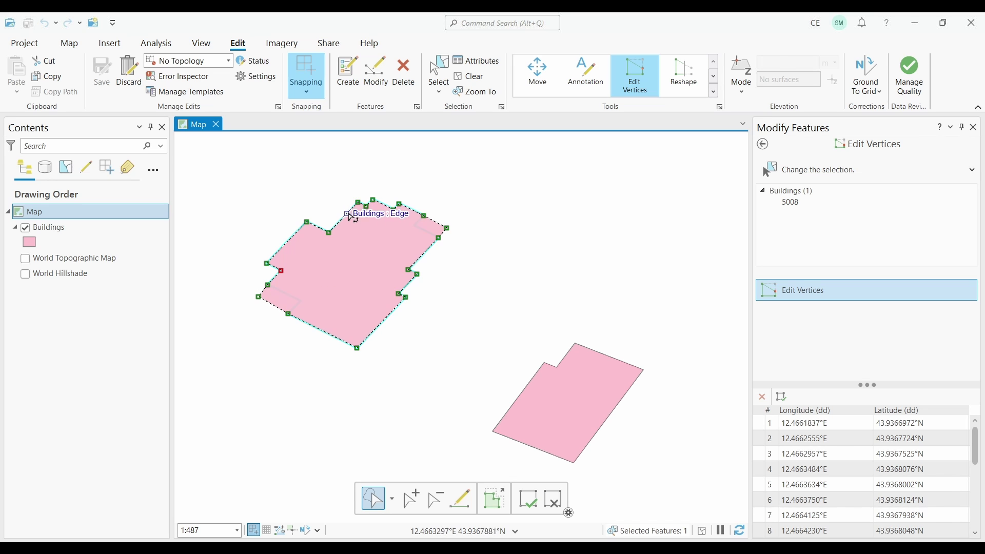
left_click_drag(367, 205, 365, 195)
key("F2")
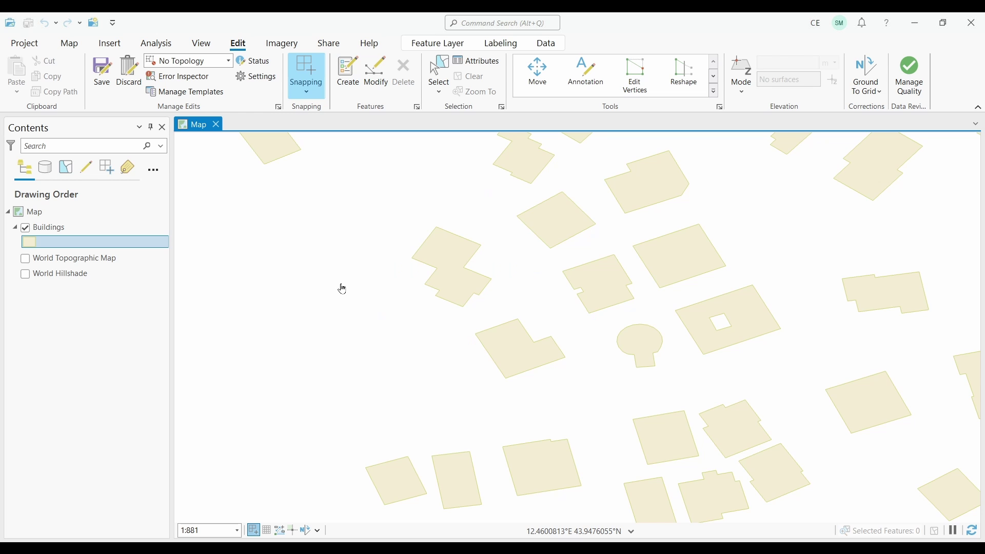
Replace the L-shaped building's geometry with a newly sketched four-point outline.
left_click(714, 92)
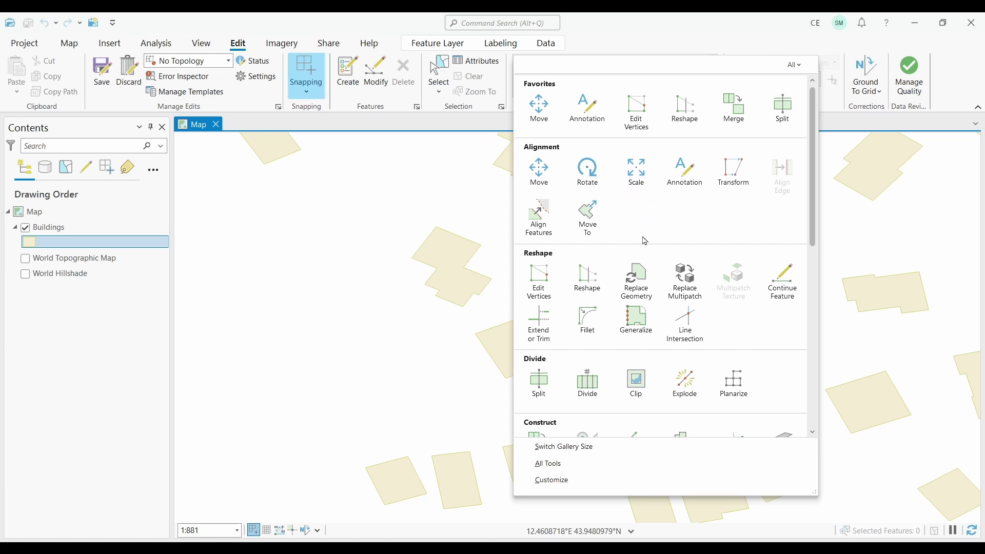
left_click(642, 280)
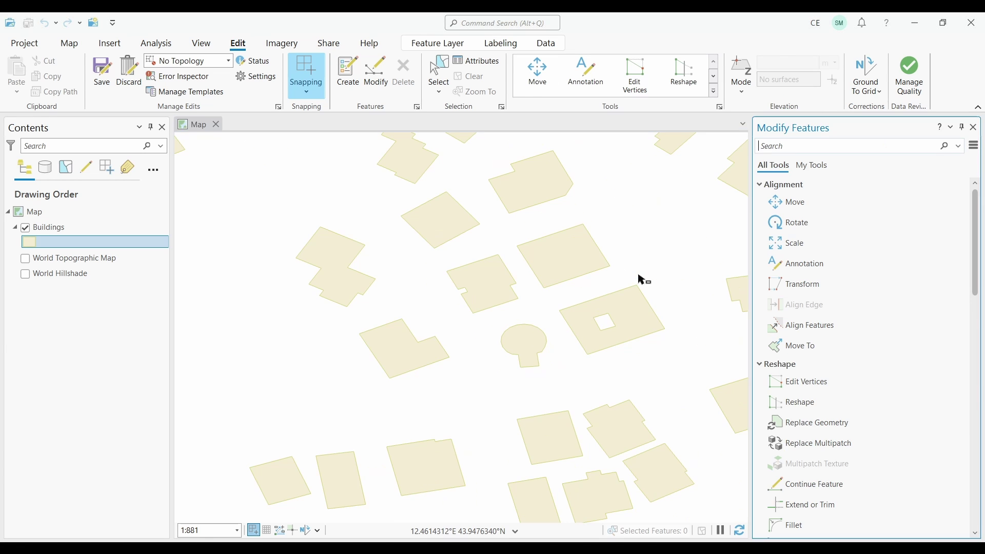
left_click(413, 352)
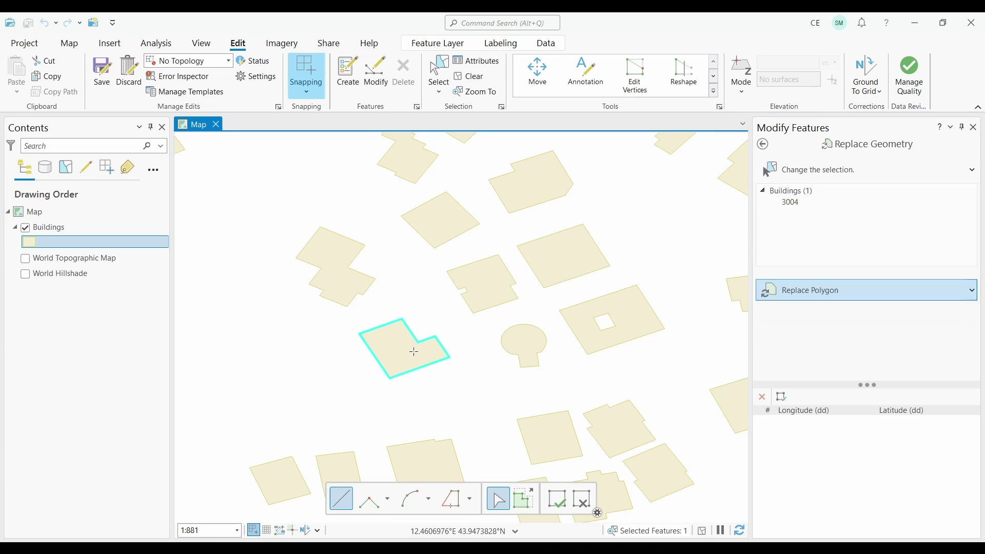
left_click(389, 378)
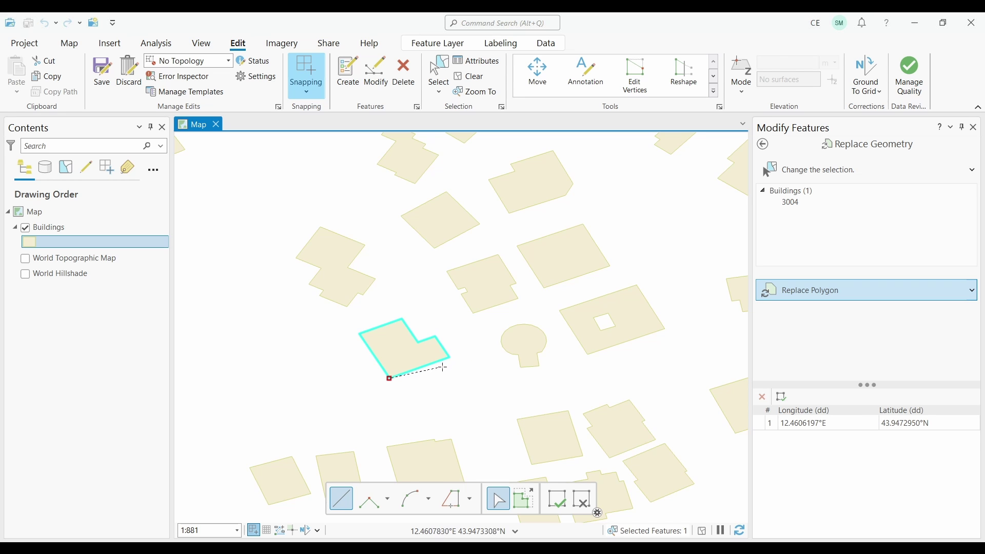
left_click(449, 358)
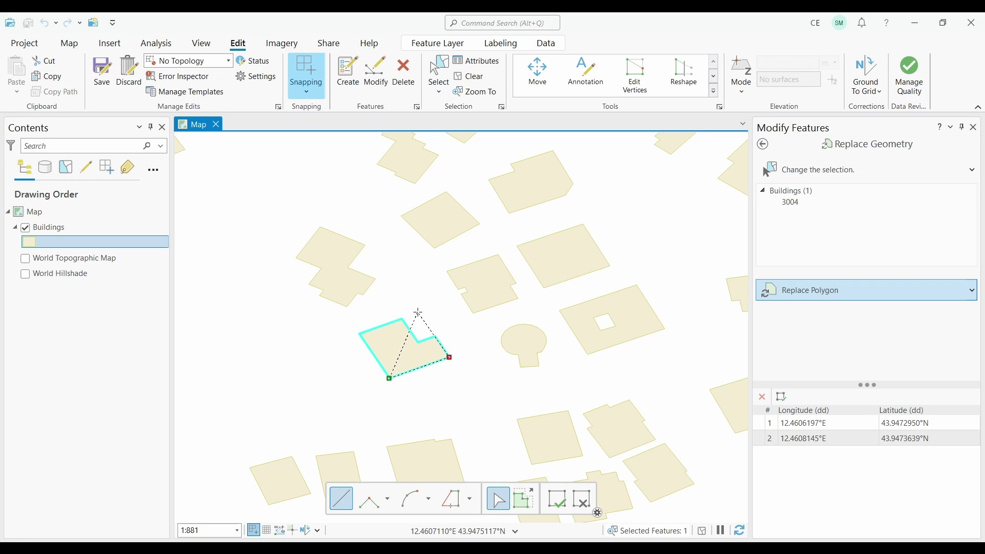
left_click(418, 311)
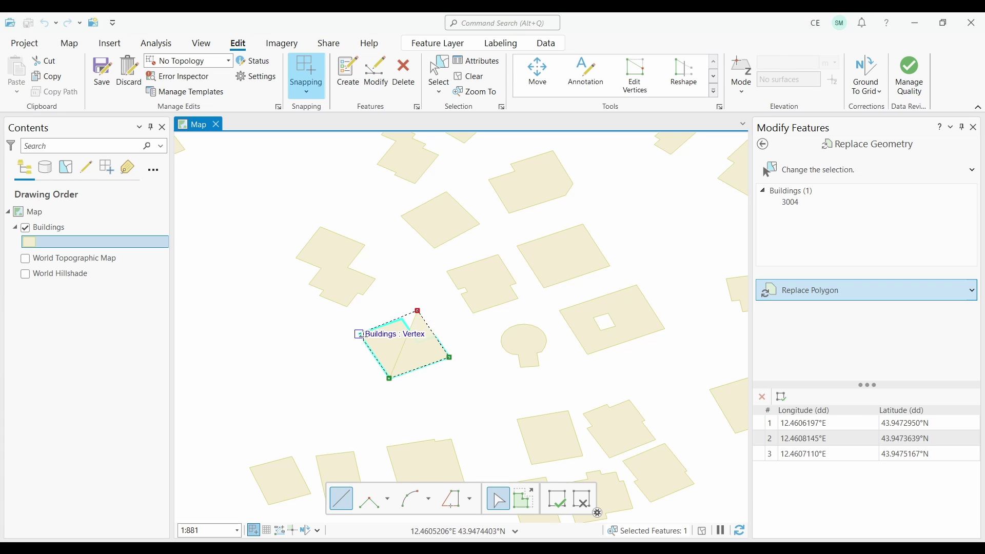
double_click(363, 336)
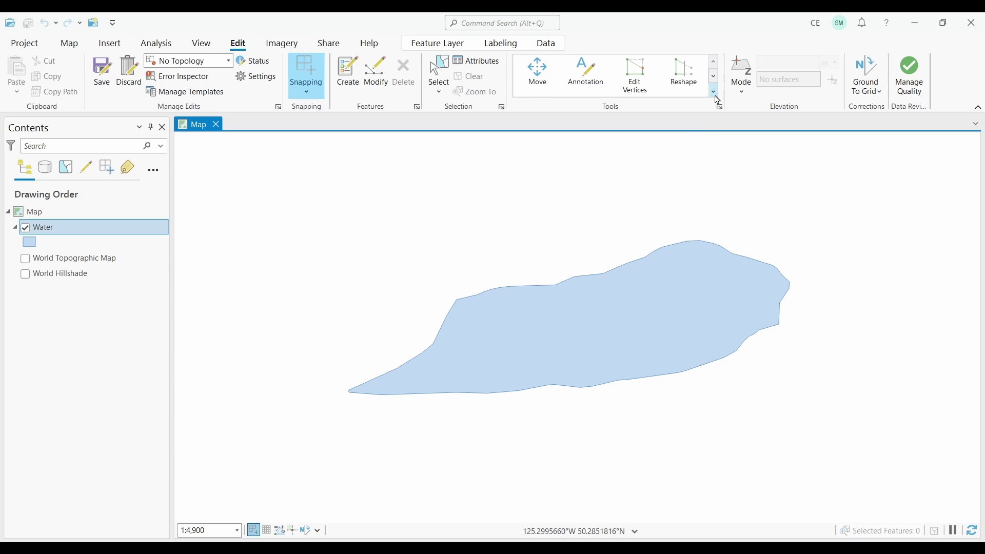
Select the Ashlar Lake polygon and open the Generalize tool on it.
left_click(439, 71)
left_click(569, 313)
left_click(713, 92)
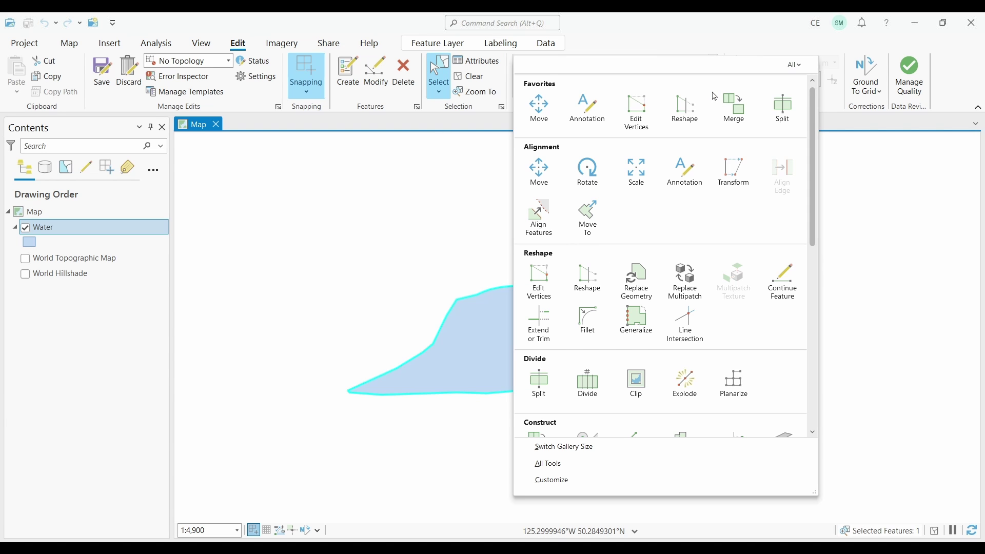
left_click(636, 317)
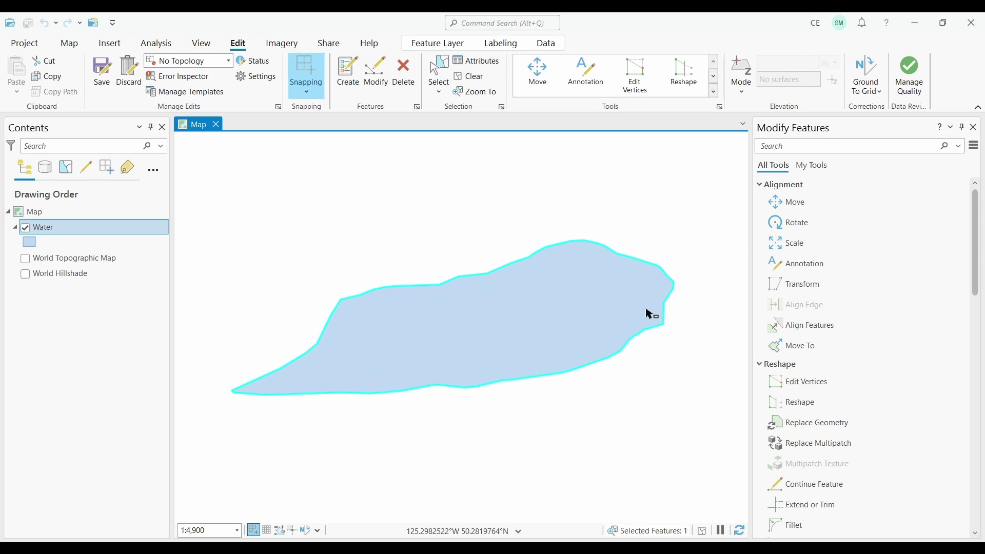
left_click(768, 331)
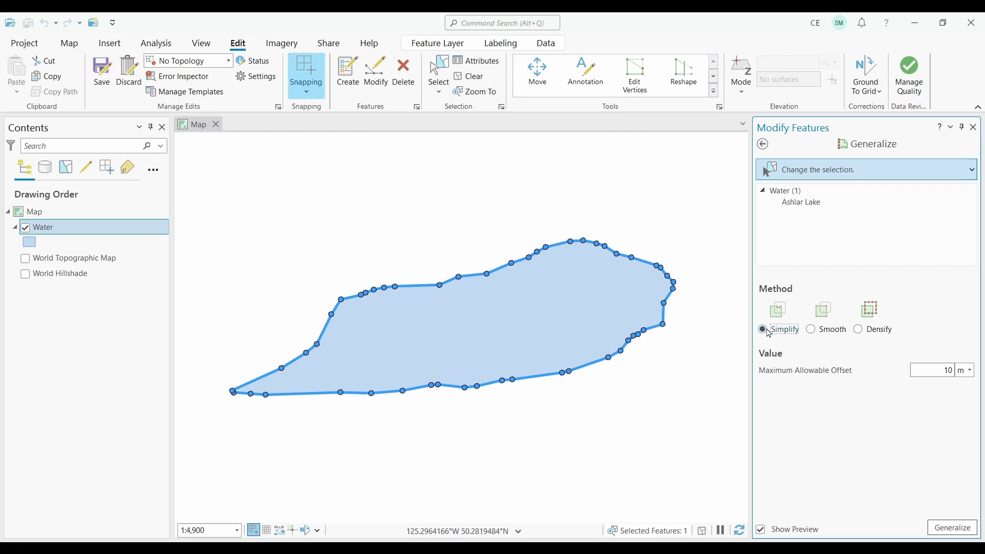
Compare the Smooth and Densify previews, then smooth with a 5 m maximum allowable offset.
left_click(812, 331)
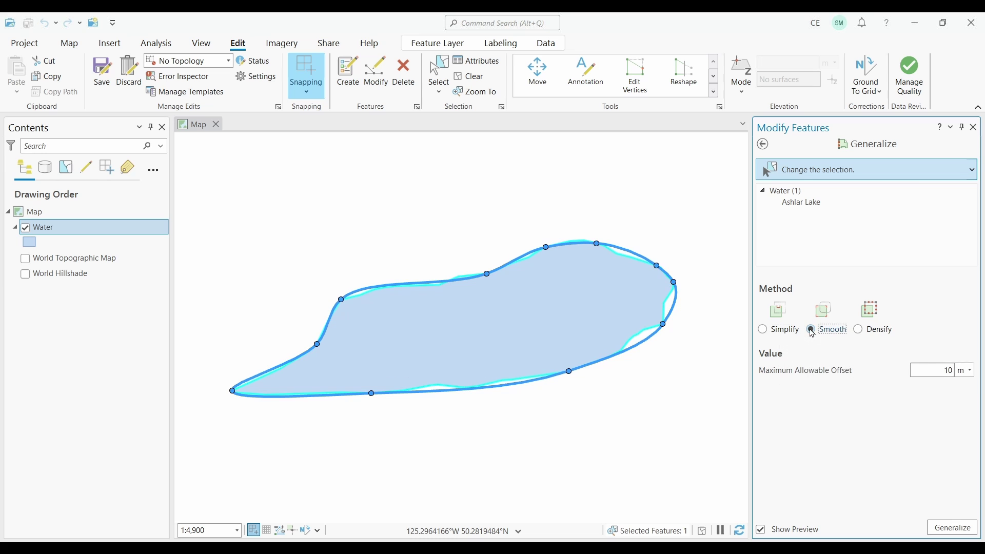
left_click(859, 331)
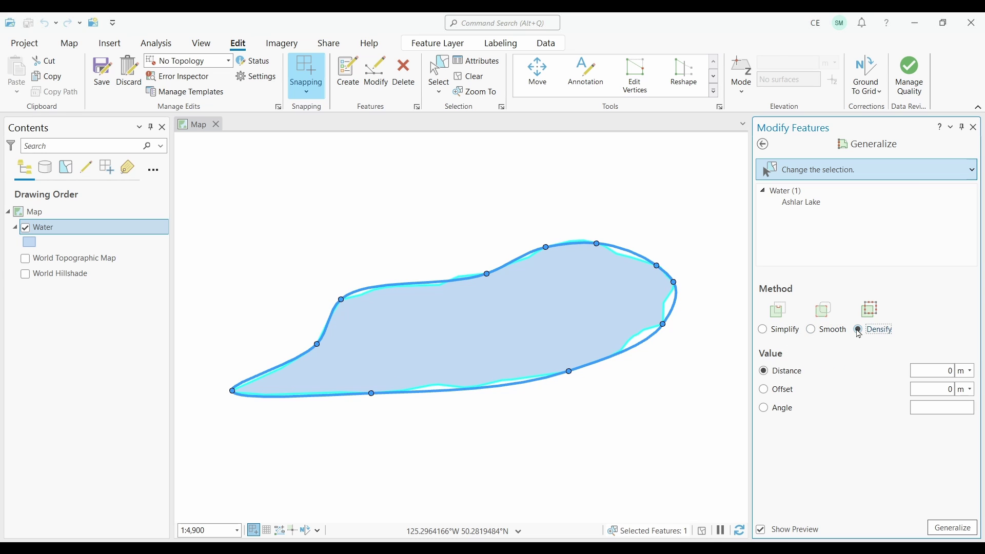
left_click(814, 334)
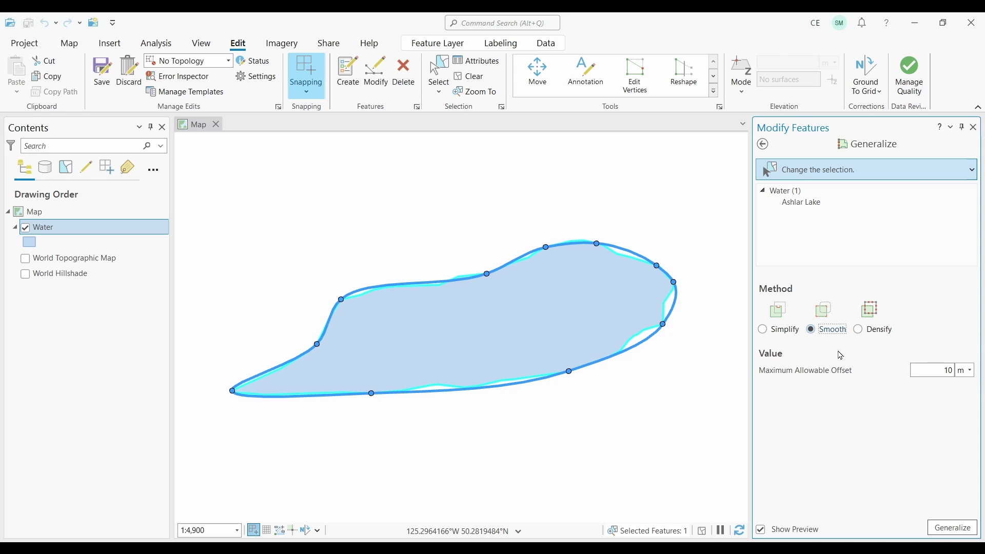
double_click(944, 371)
type("5")
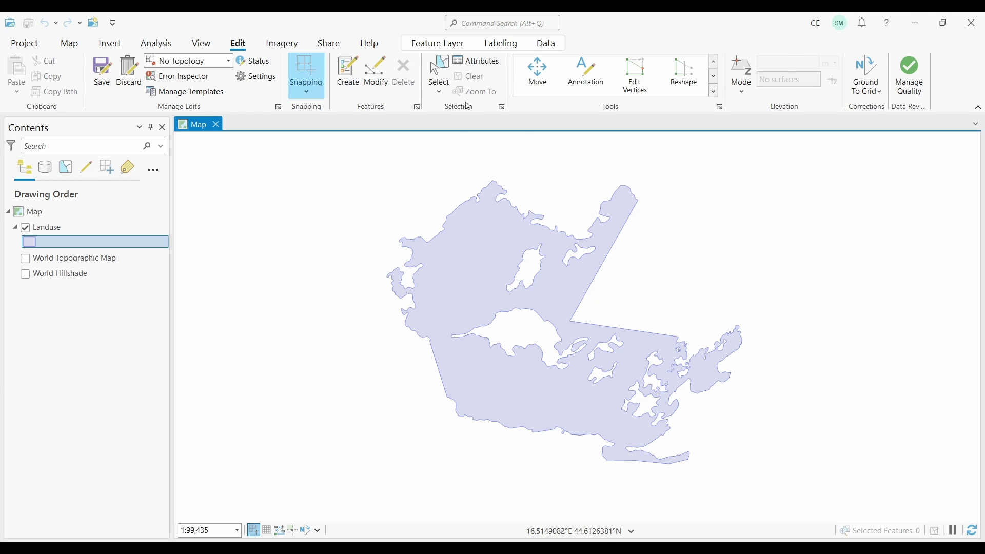
Rotate the selected Landuse polygon slightly clockwise around its pivot and commit it.
left_click(439, 72)
left_click(476, 211)
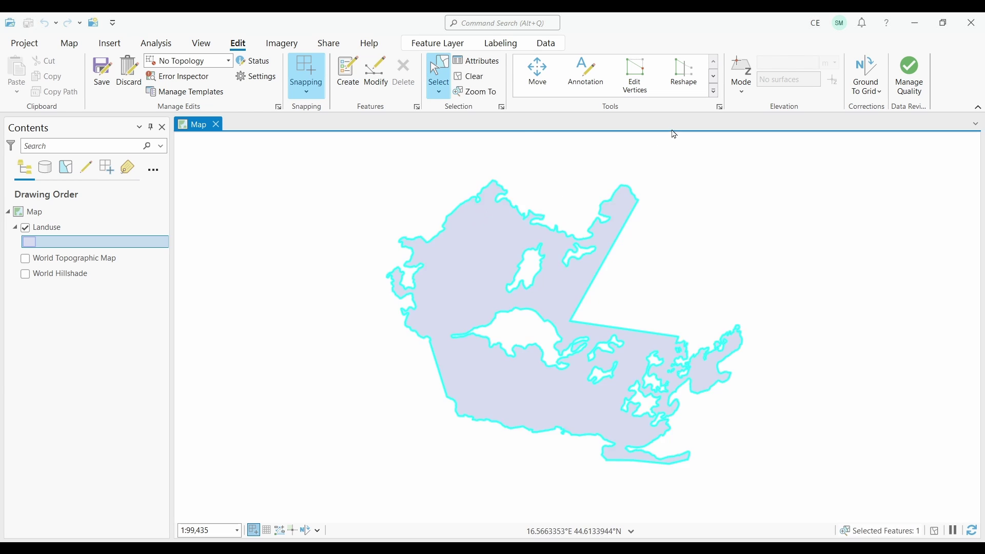
left_click(714, 92)
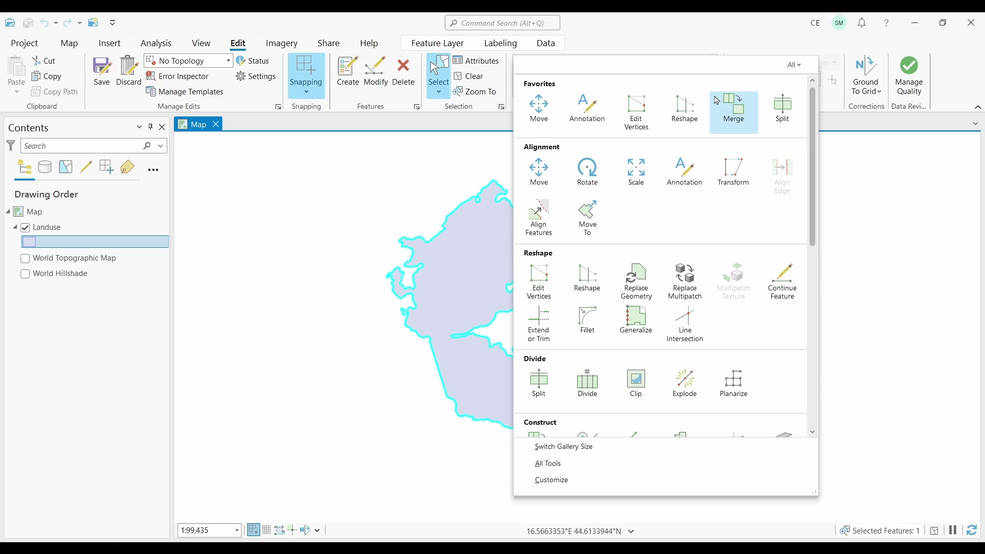
left_click(588, 169)
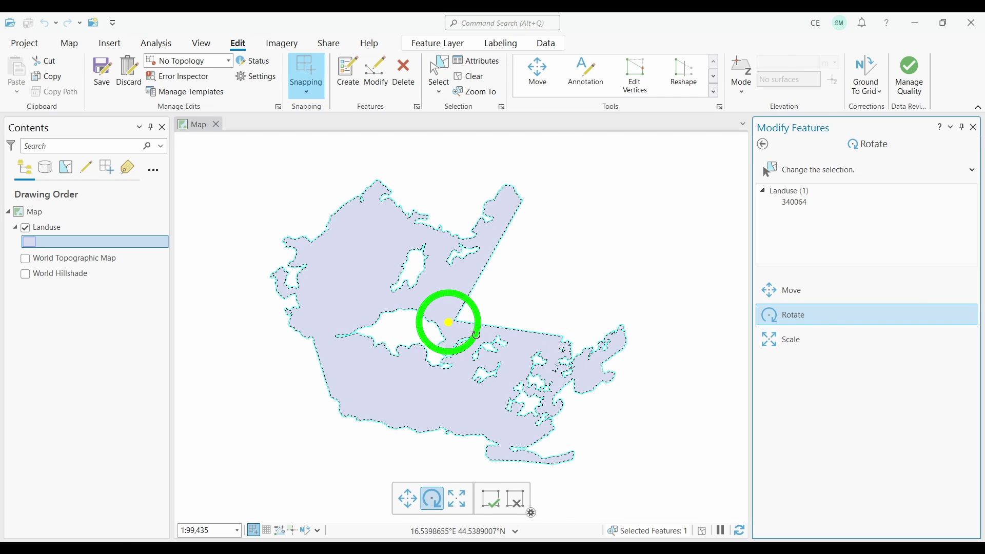
left_click_drag(509, 331, 485, 335)
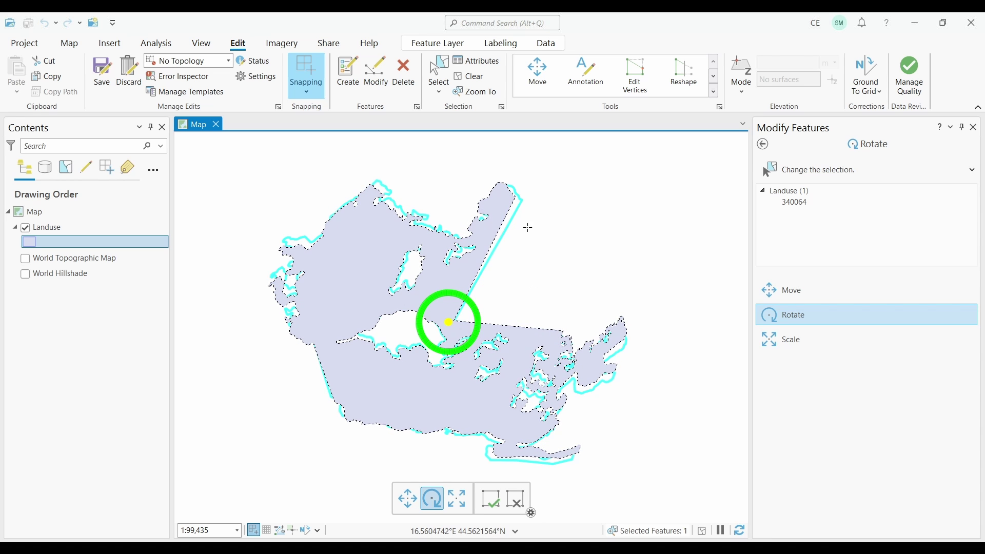
key("F2")
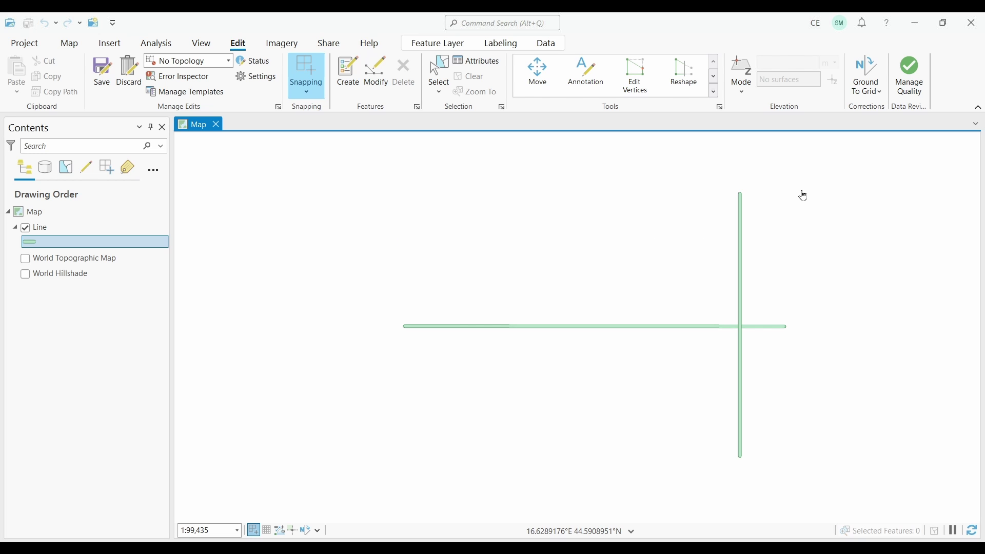
Use Trim to cut off the vertical line's segment below the horizontal line.
left_click(717, 92)
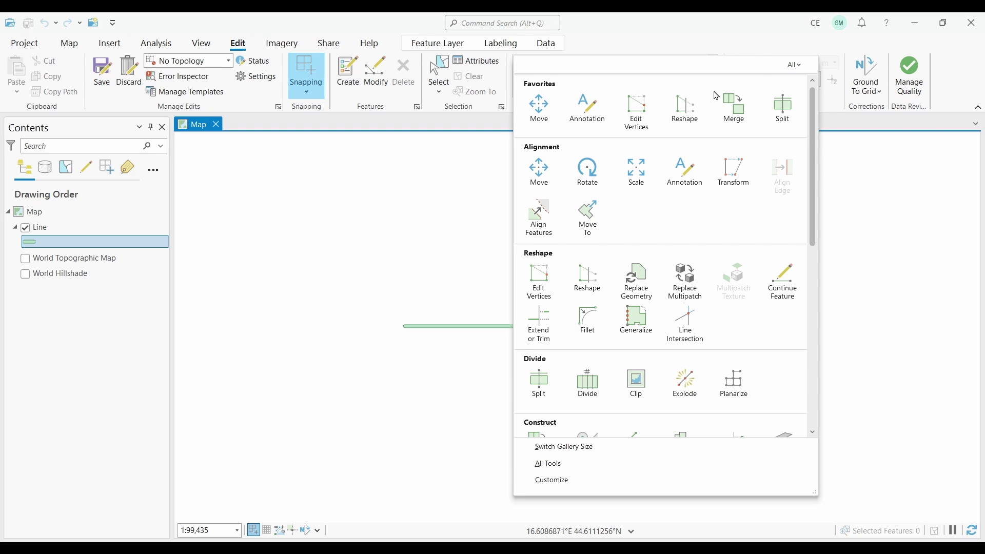
left_click(539, 323)
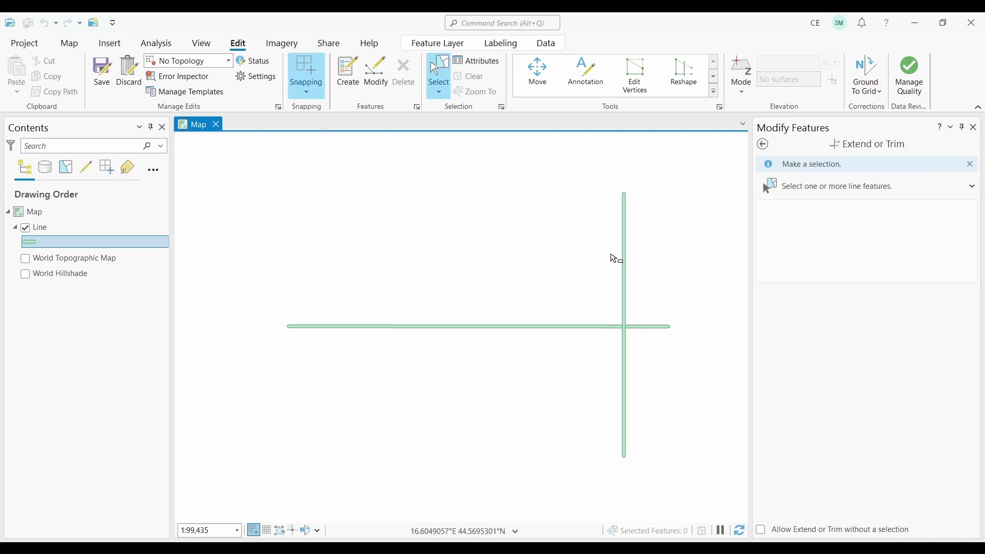
left_click(624, 263)
left_click(780, 340)
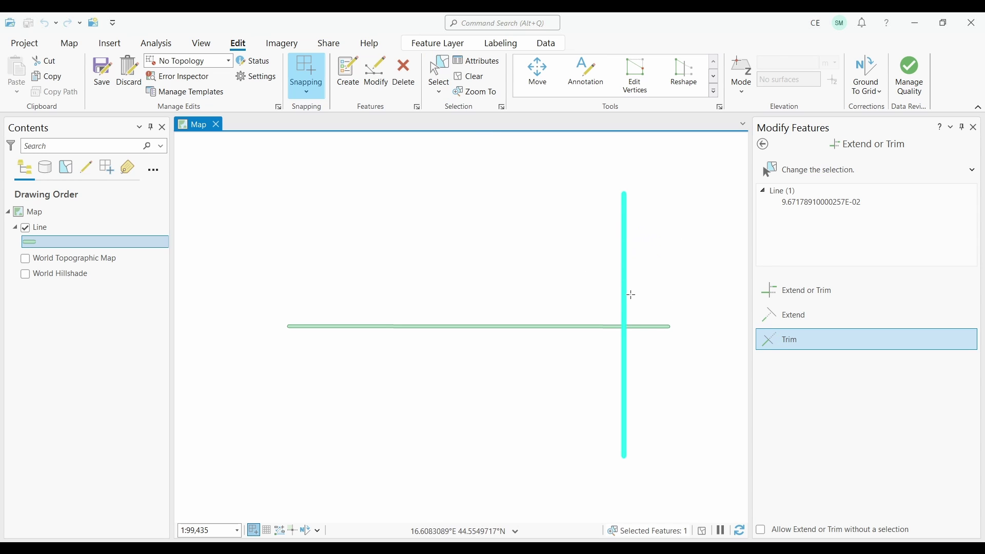
left_click(623, 326)
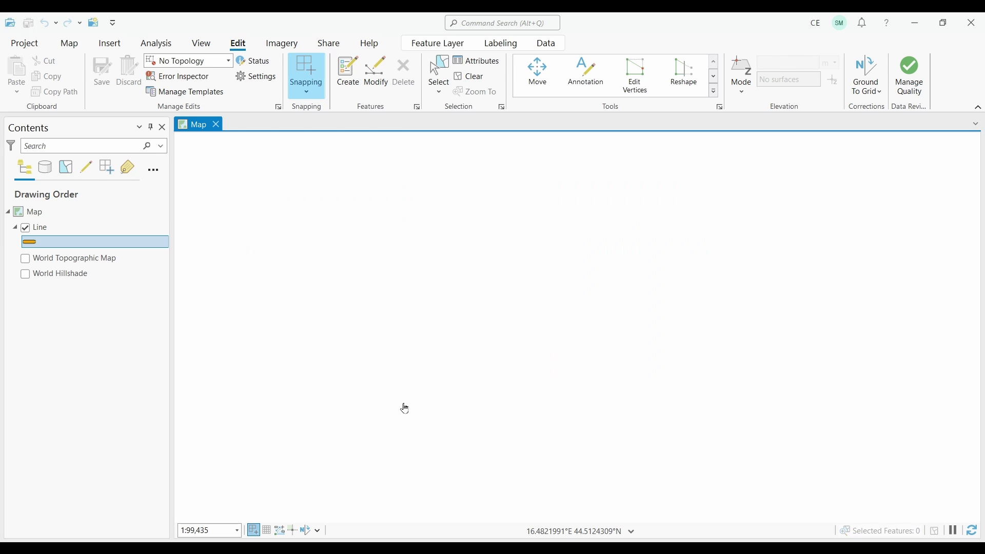
Draw a winding line across the map centre with the Freehand construction tool.
left_click(349, 82)
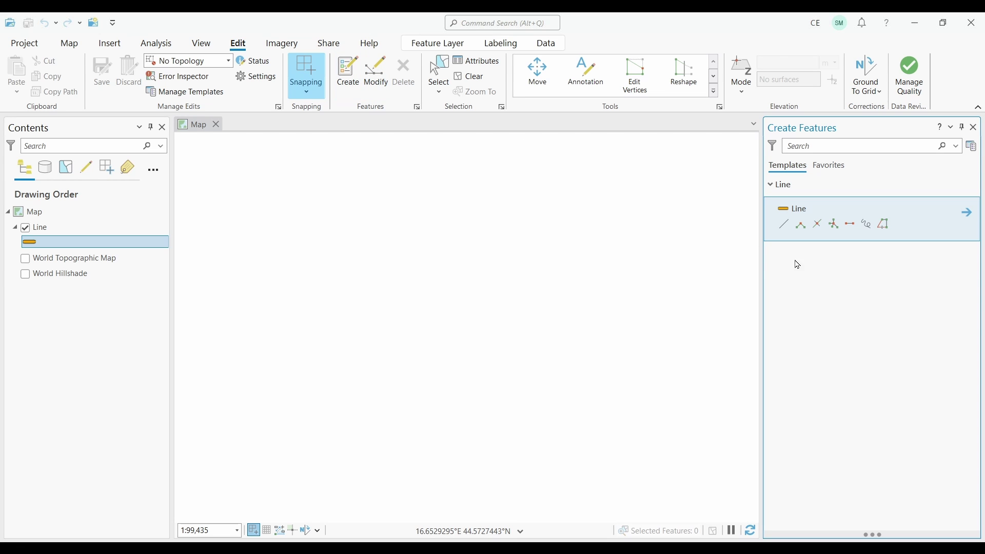
left_click(867, 229)
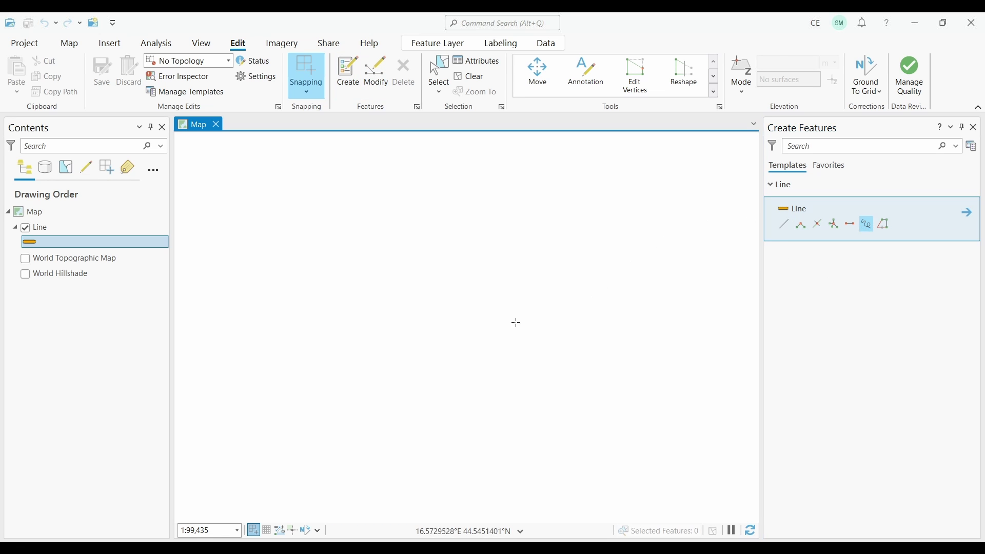
mouse_move(375, 384)
left_mouse_down()
mouse_move(329, 352)
mouse_move(330, 286)
mouse_move(359, 239)
mouse_move(402, 222)
mouse_move(428, 225)
mouse_move(450, 239)
mouse_move(565, 417)
mouse_move(590, 436)
left_mouse_up()
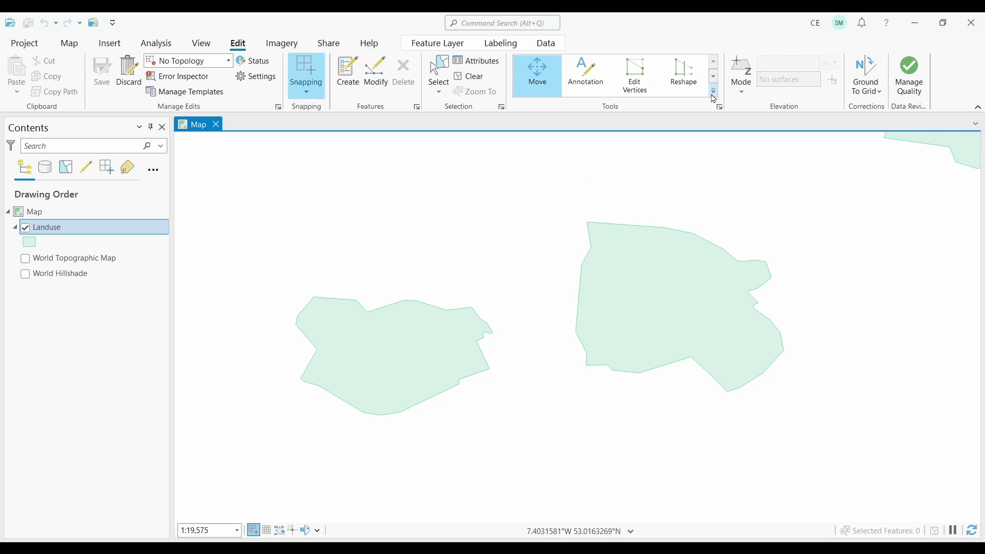
Buffer both box-selected Landuse polygons with a 75 m buffer distance.
left_click(714, 92)
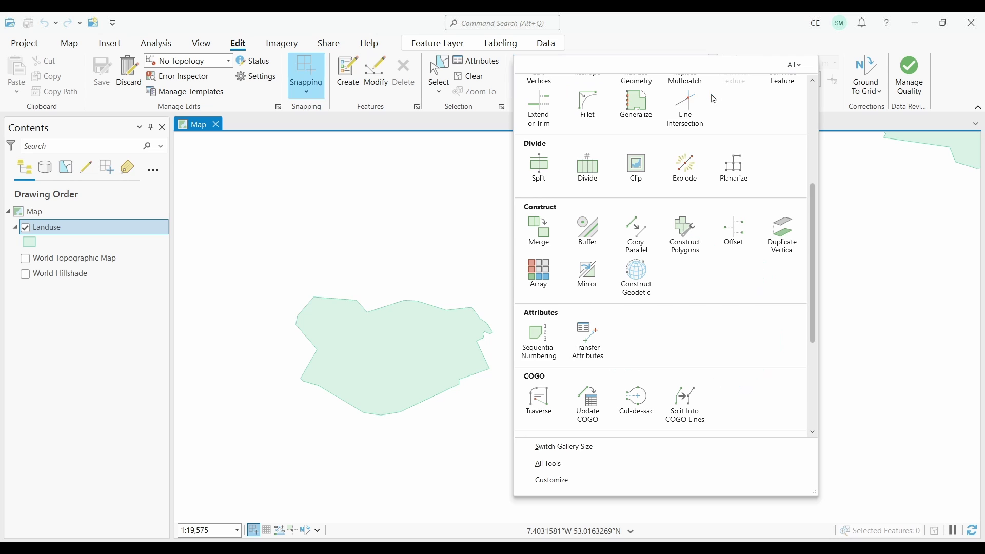
left_click(589, 236)
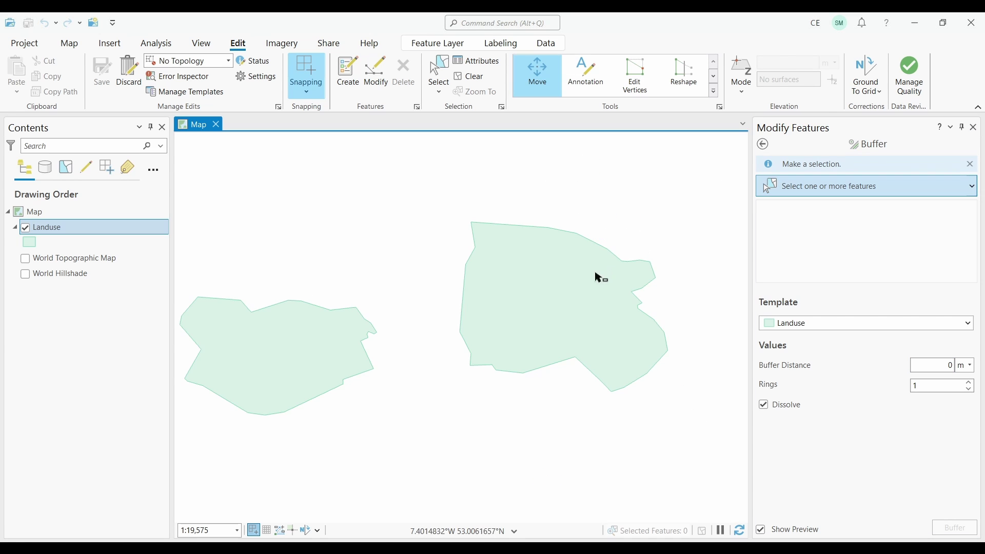
left_click_drag(596, 275, 641, 281)
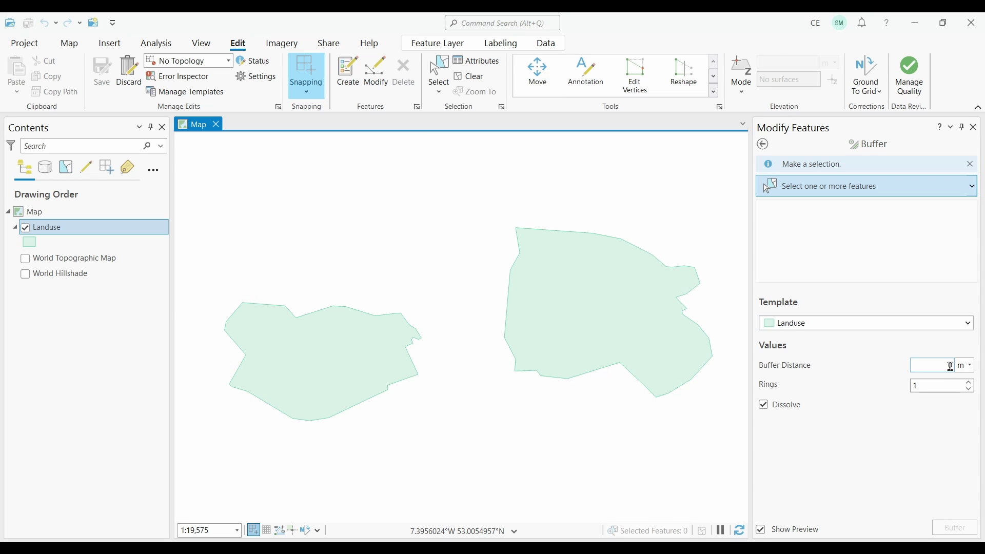
left_click(953, 365)
type("75")
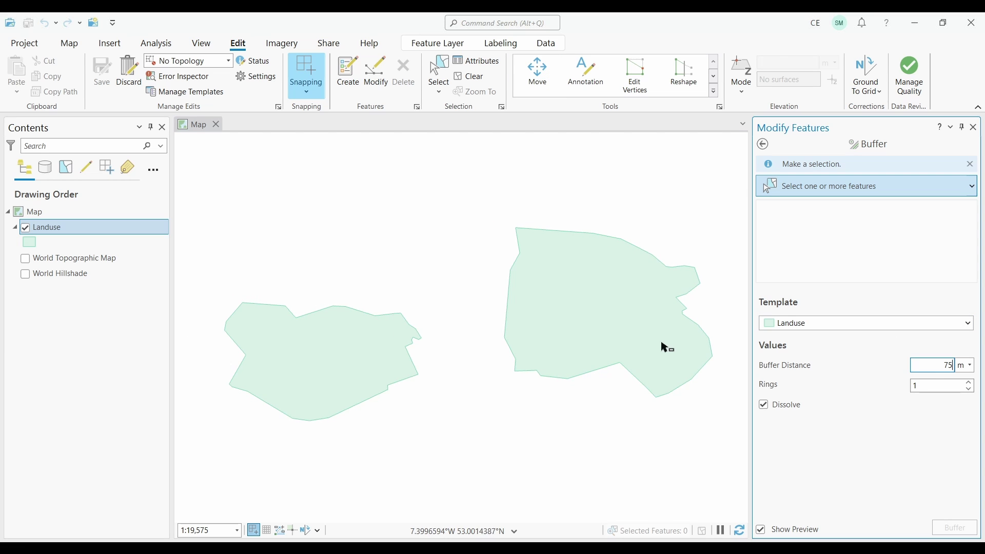
left_click_drag(653, 344, 650, 343)
left_click_drag(386, 287, 546, 363)
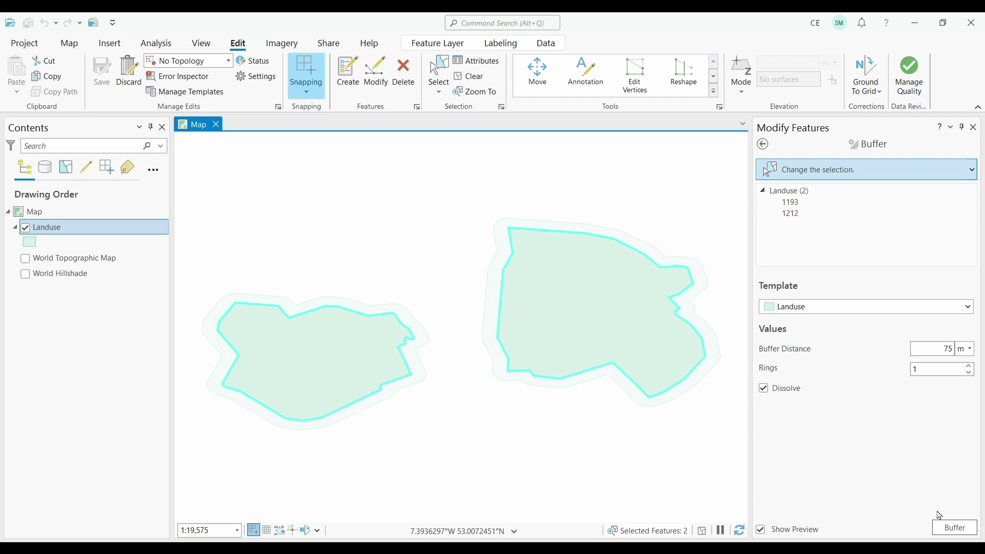
left_click(946, 524)
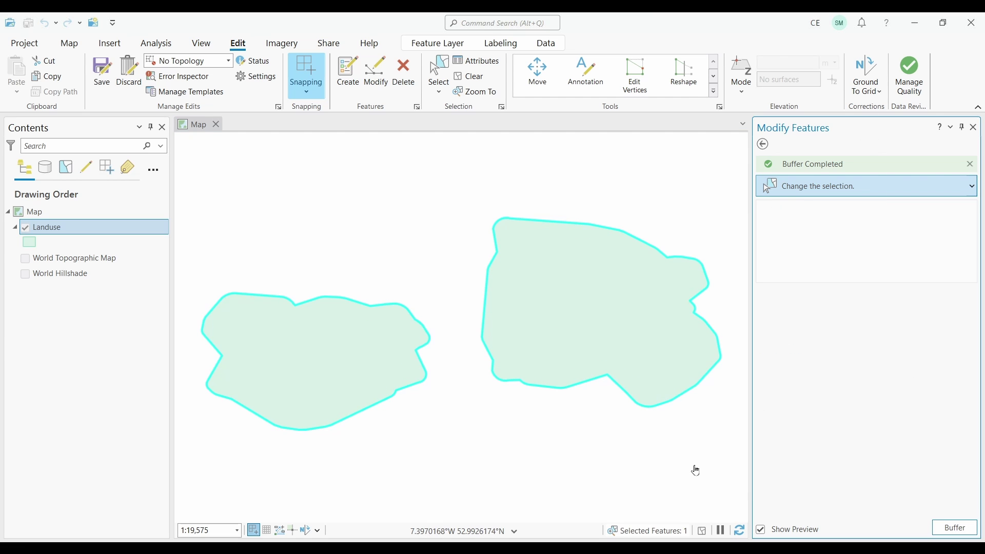